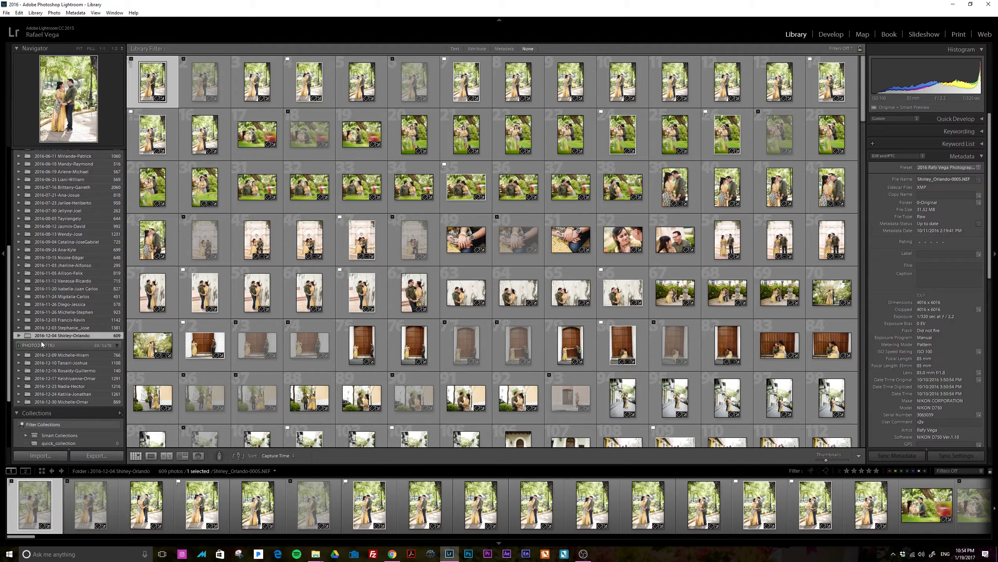
Step: Expand the 2016-12-04 folder to show 01 E-Session and 02 Boda, and make the grid thumbnails larger
click(18, 336)
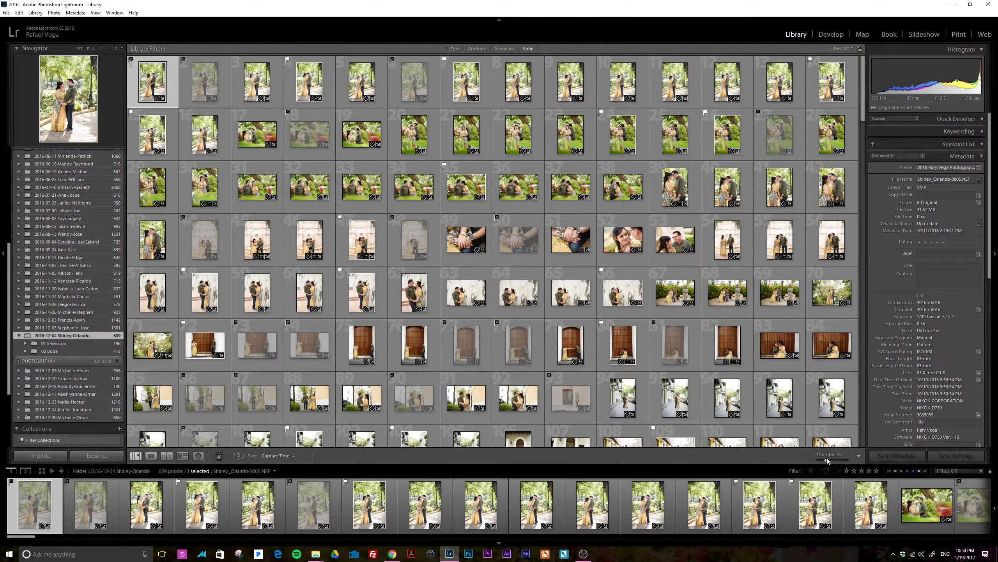
drag(828, 459, 833, 459)
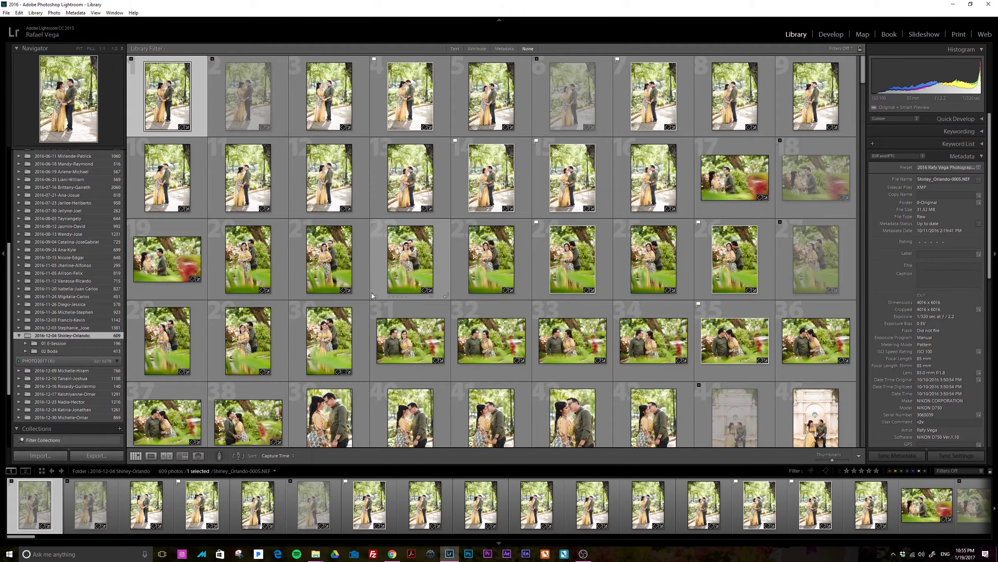
scroll(346, 295, down, 3)
scroll(415, 327, up, 3)
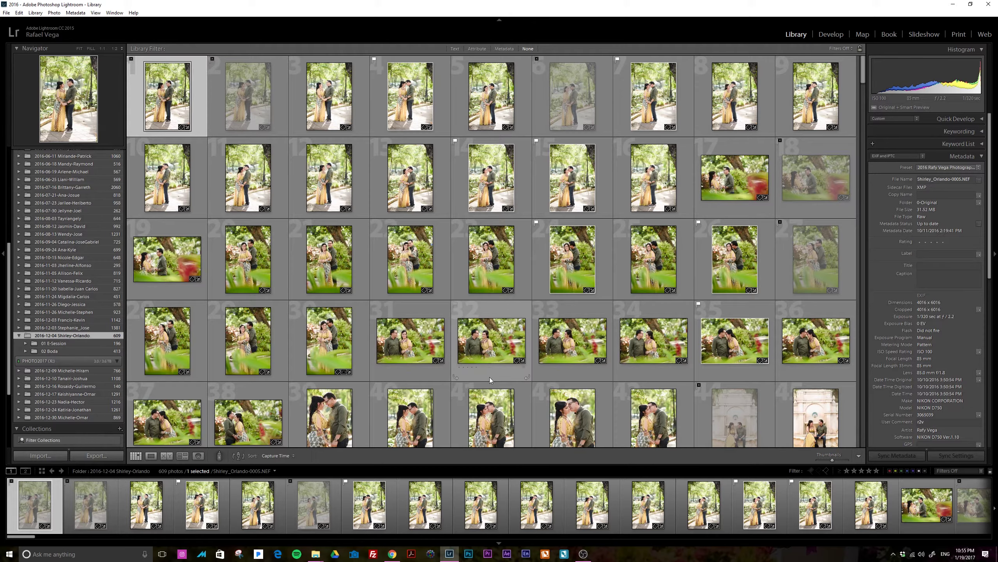
scroll(357, 359, down, 5)
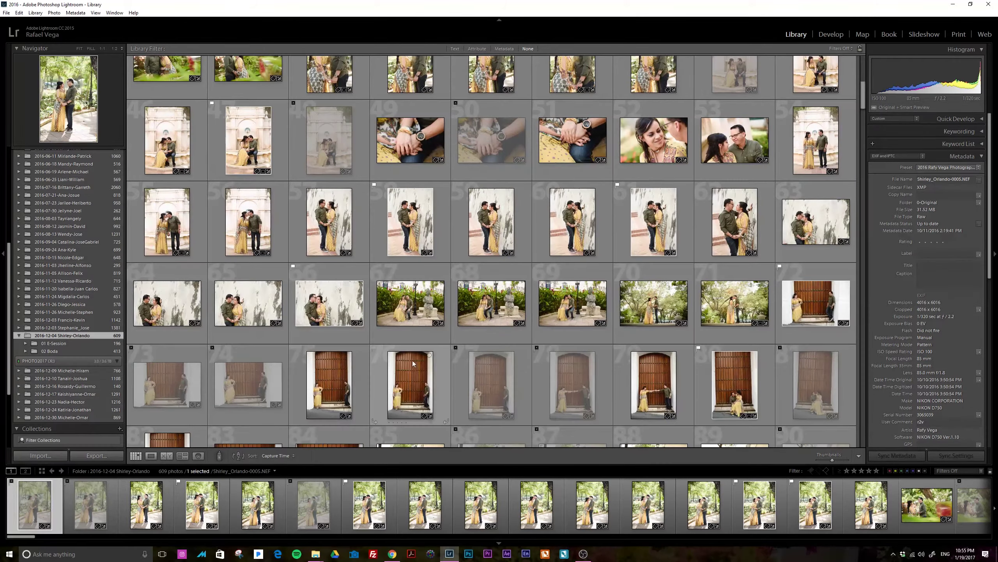
scroll(433, 359, up, 5)
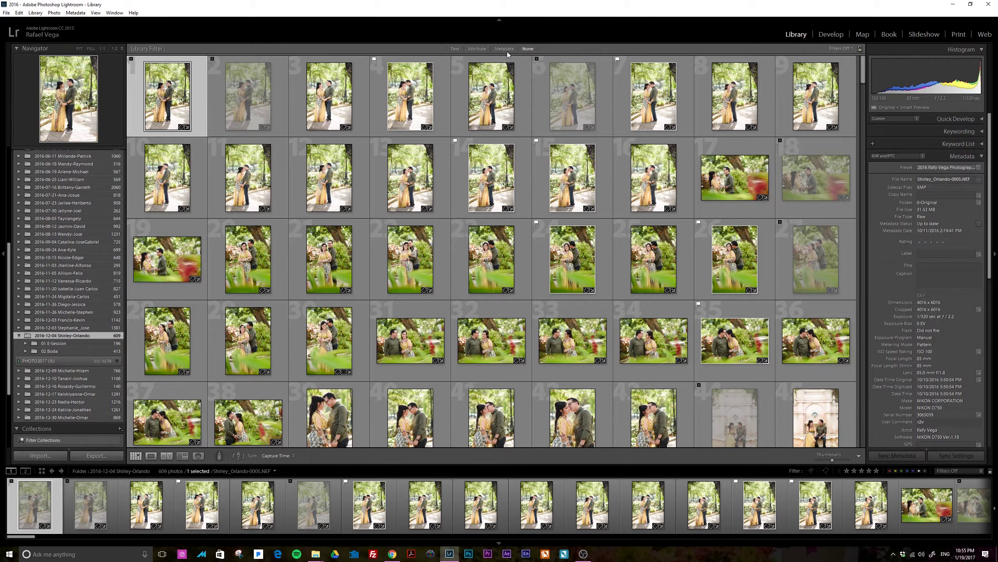
key(backslash)
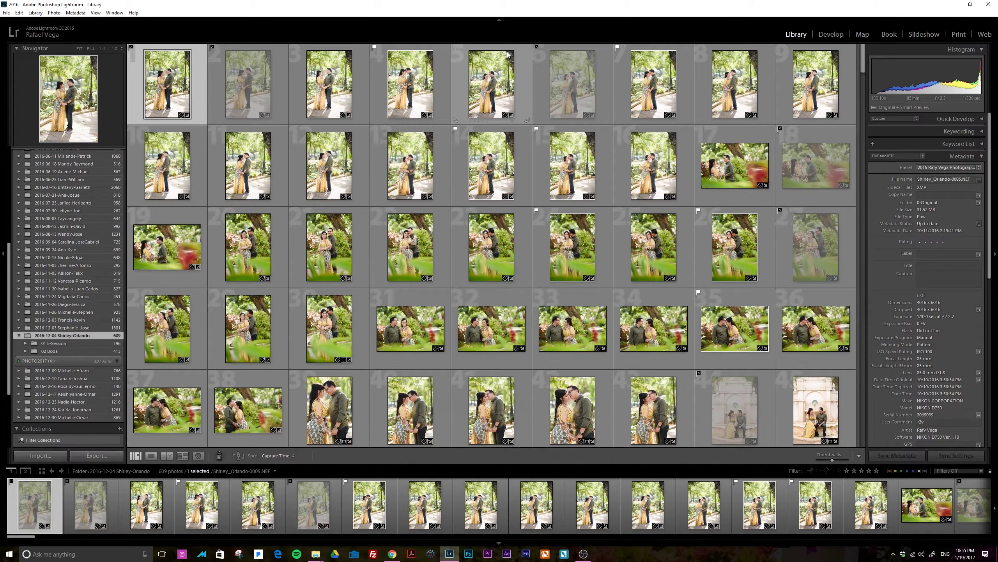
key(backslash)
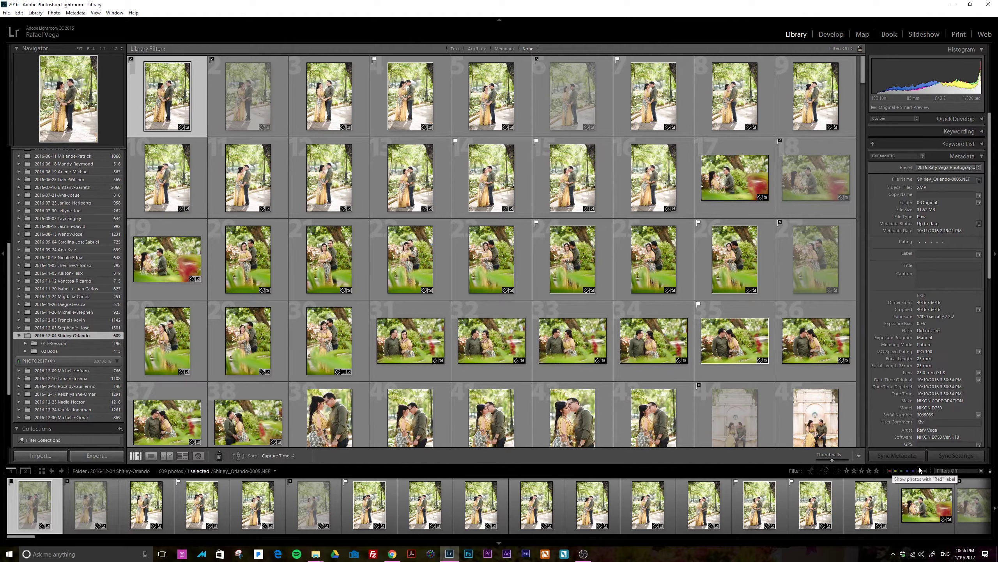
Step: Filter the grid to the 137 rejected photos and scroll through them
click(826, 471)
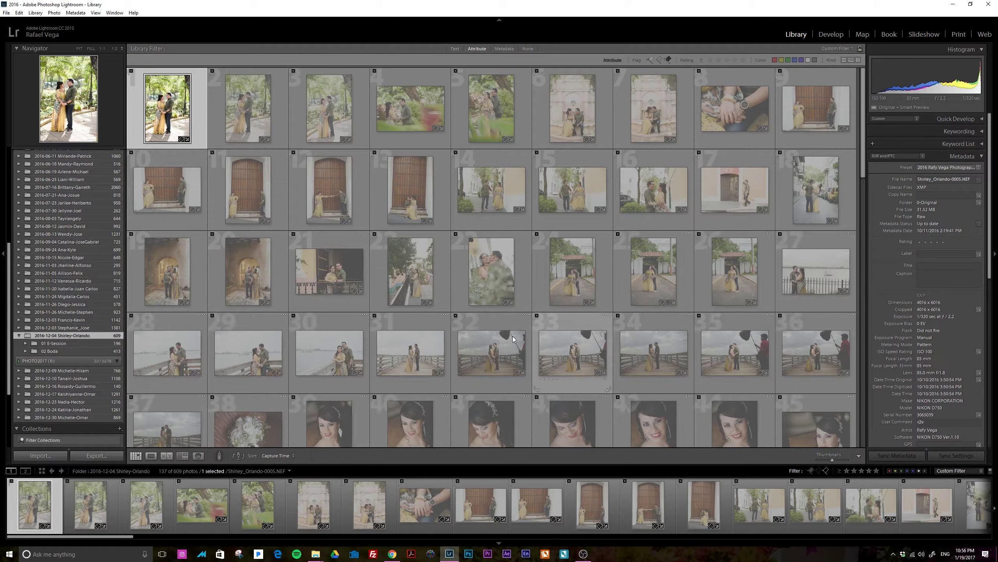
scroll(474, 325, down, 5)
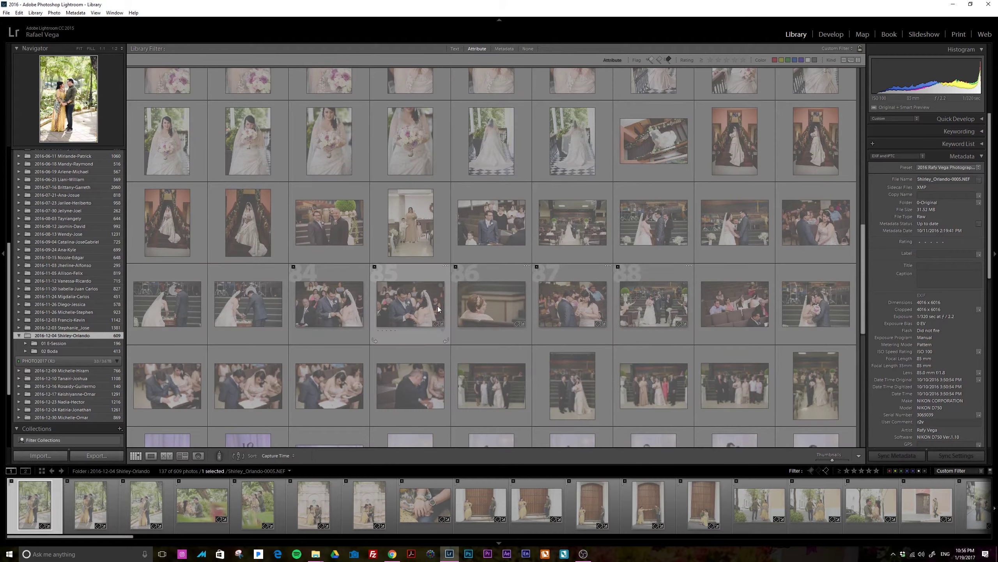
scroll(437, 306, up, 5)
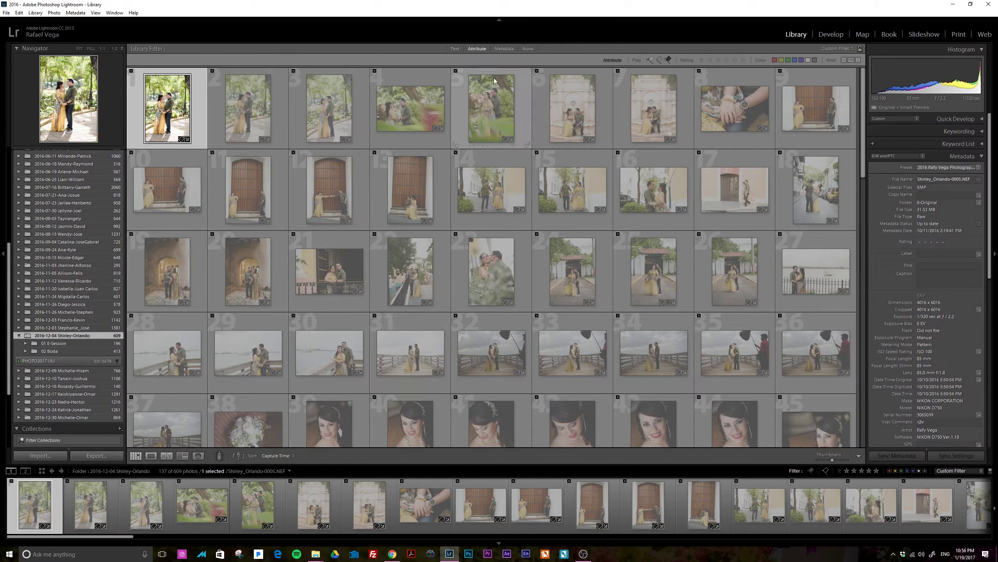
Step: Clear the filter to show all 609 photos and bring up the Attribute filter options
click(823, 471)
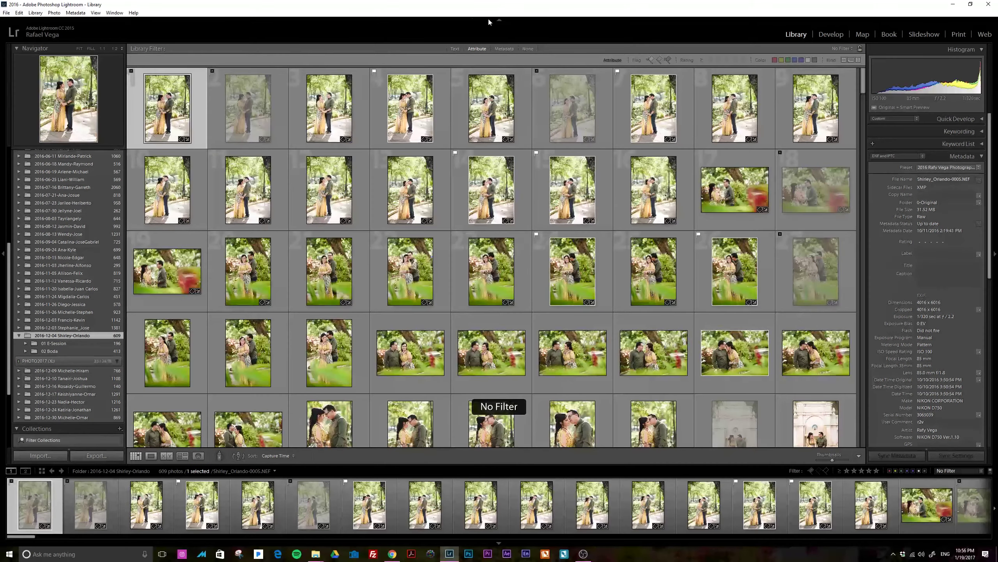
key(j)
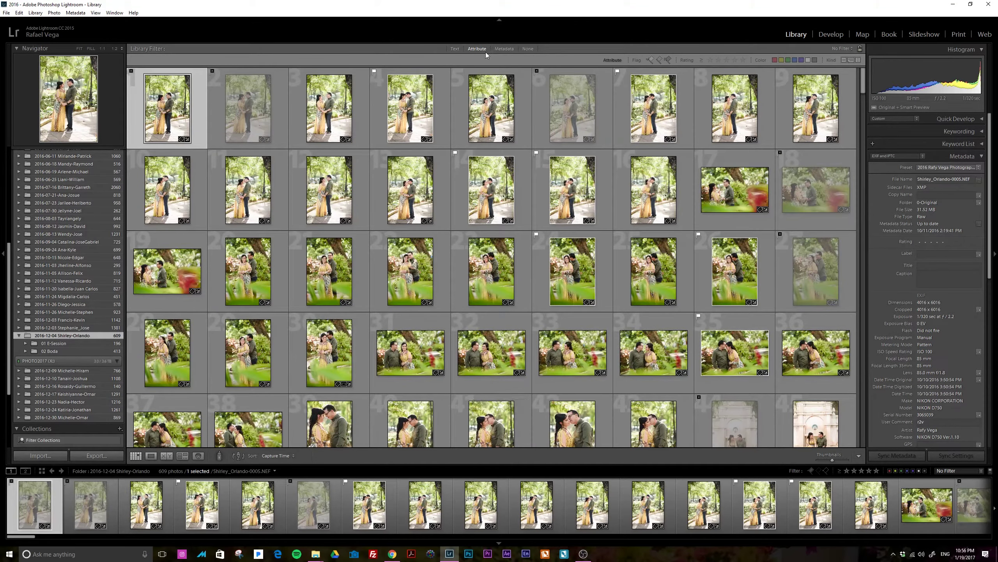
click(528, 49)
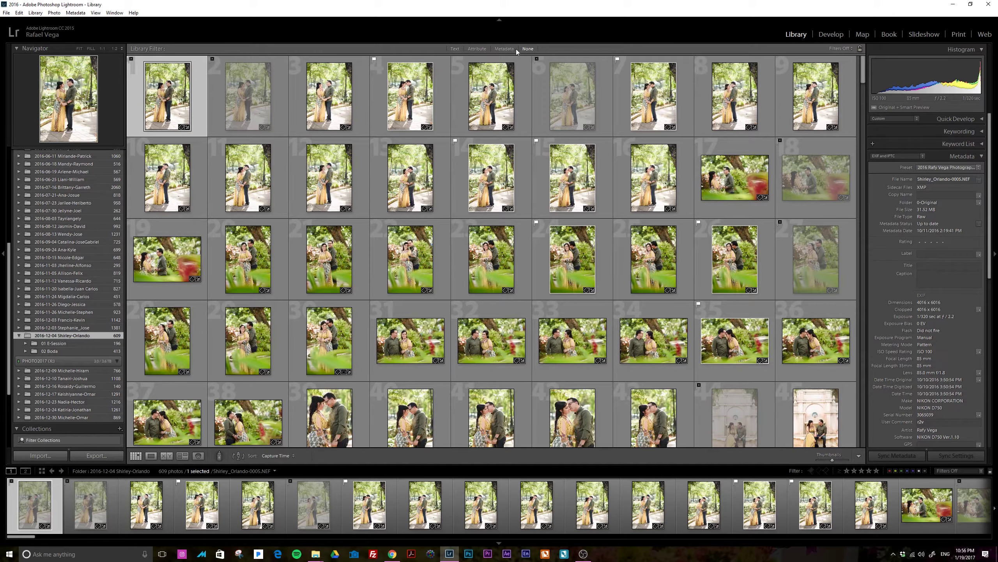
click(485, 49)
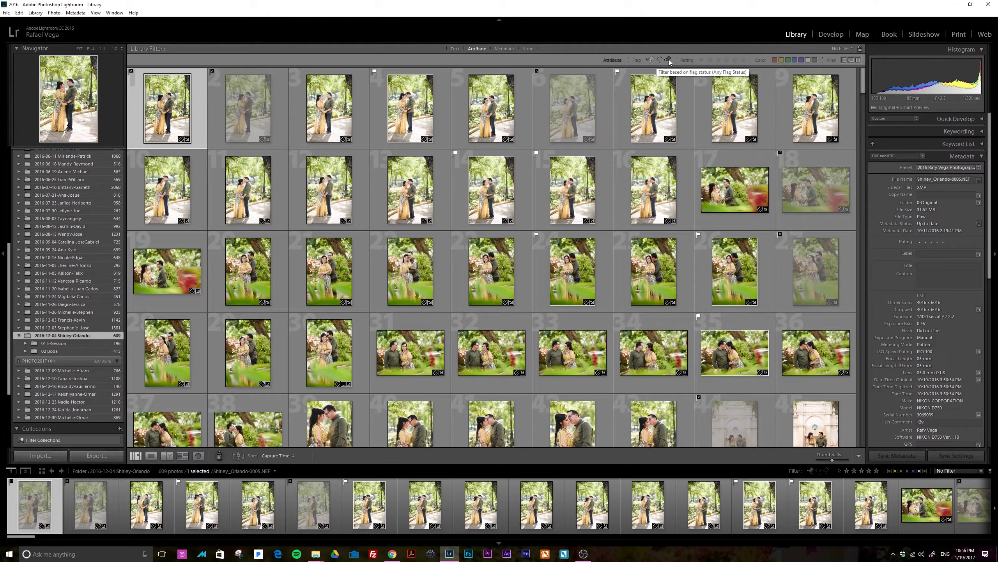
Step: Apply the rejected-flag attribute filter and cycle the grid view style to show reject marks
click(670, 59)
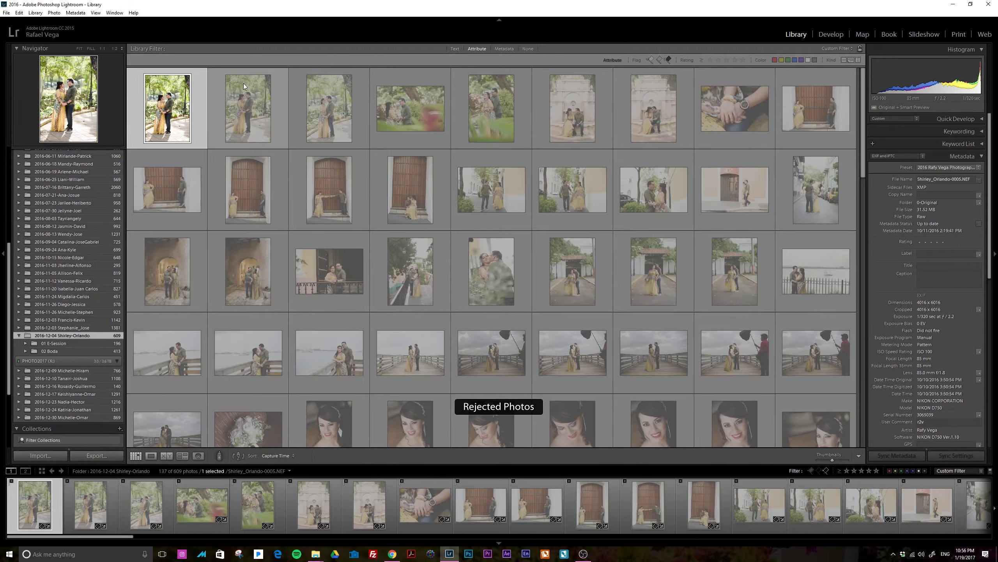
key(j)
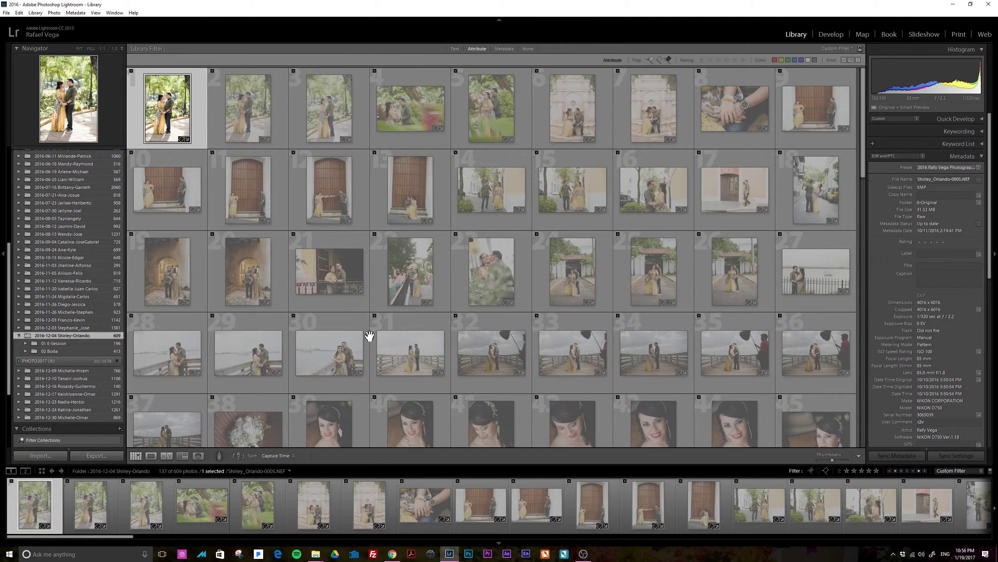
mouse_move(329, 353)
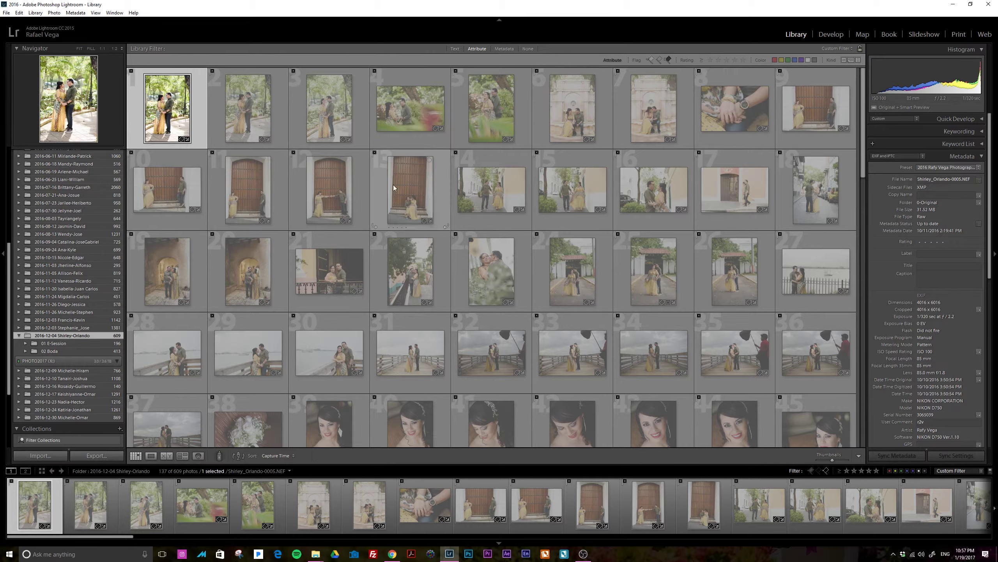
mouse_move(167, 107)
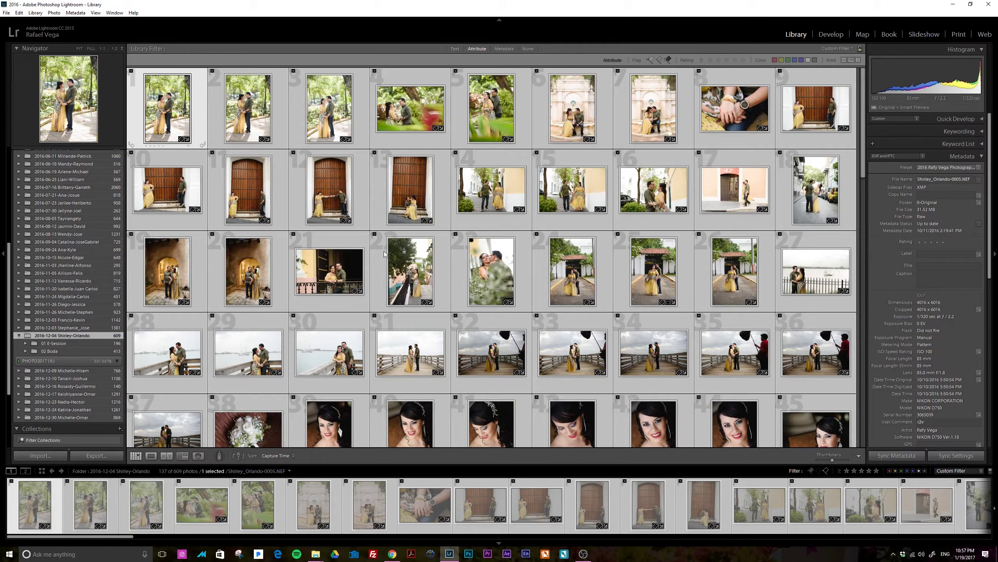
Step: Select all 137 rejected photos and remove them from the catalog without deleting the files
scroll(635, 256, down, 10)
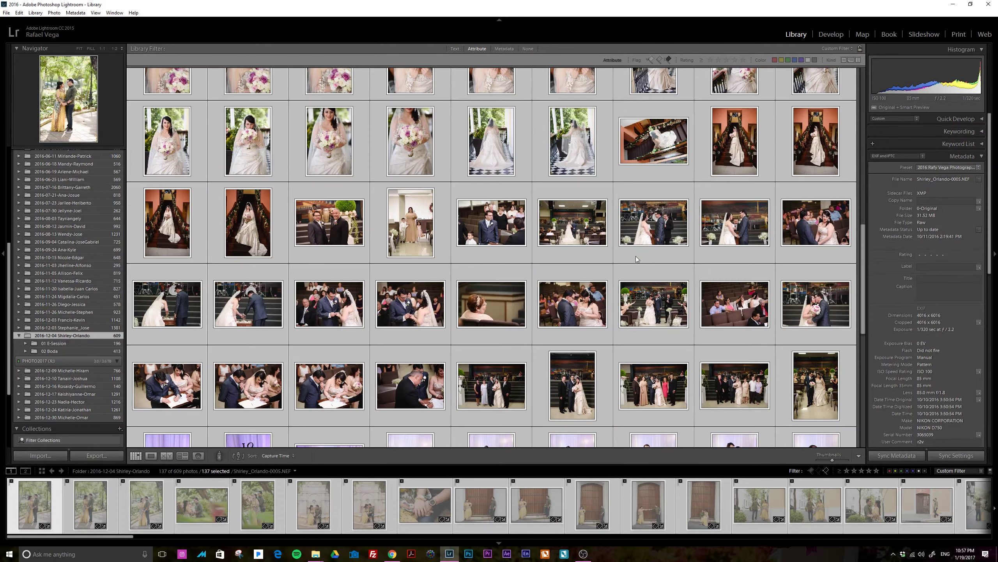
key(ctrl+a)
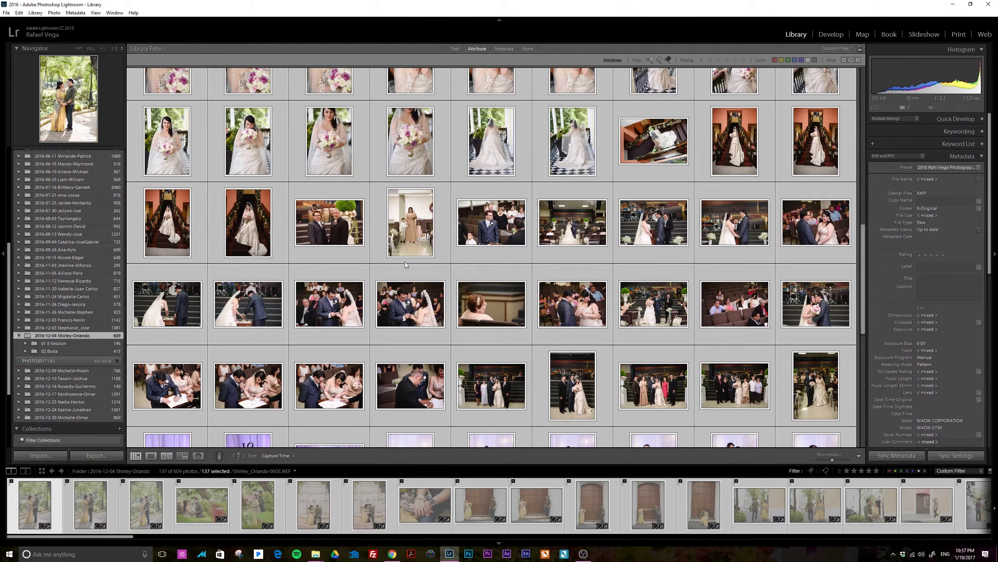
scroll(405, 261, down, 5)
scroll(455, 250, up, 4)
scroll(458, 255, up, 10)
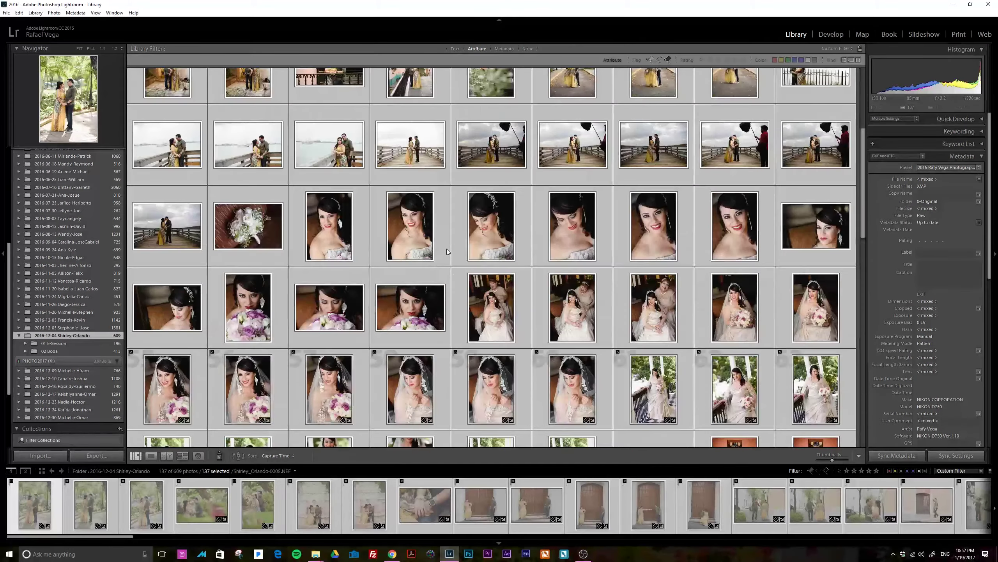
scroll(446, 248, up, 10)
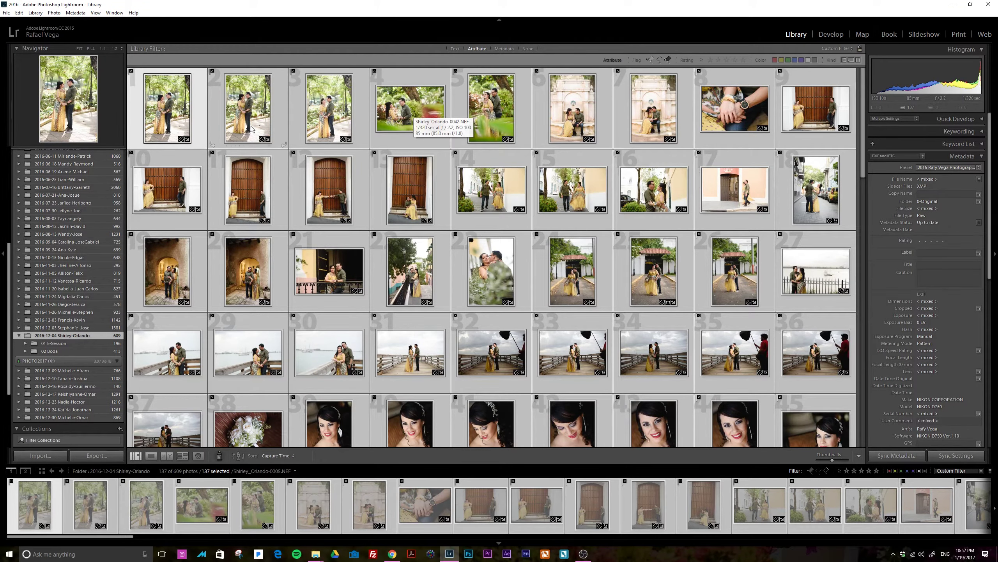
right_click(402, 114)
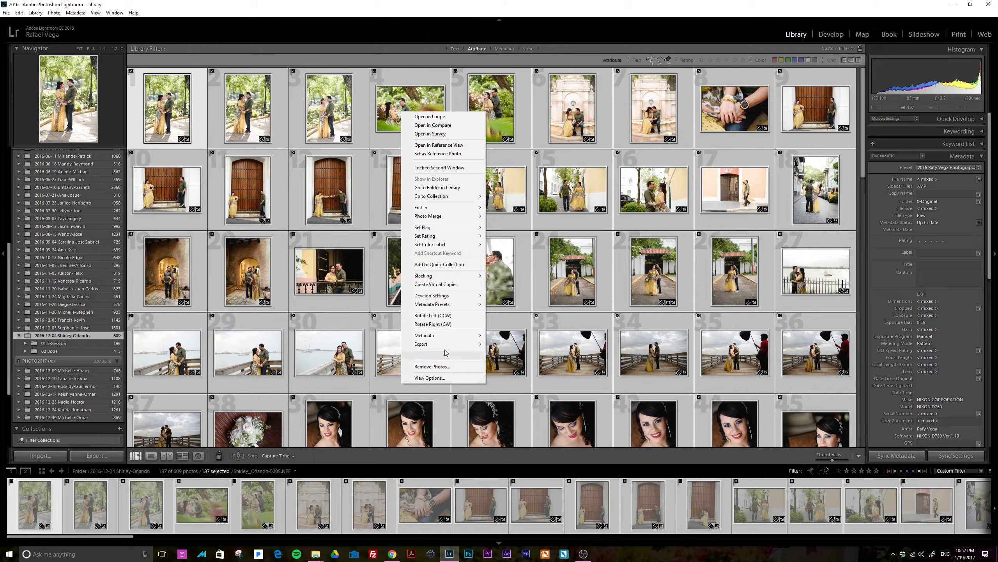
click(457, 368)
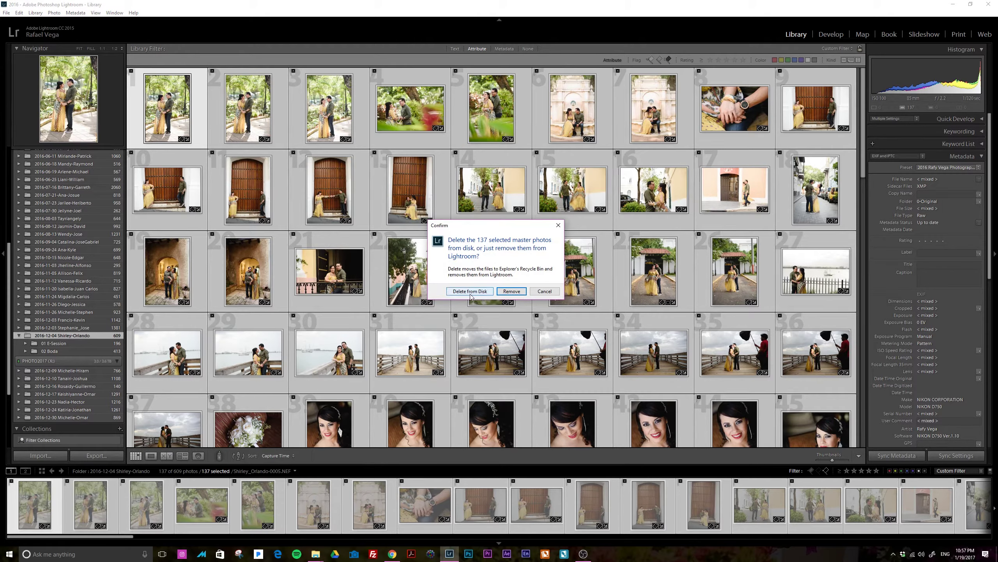
click(512, 293)
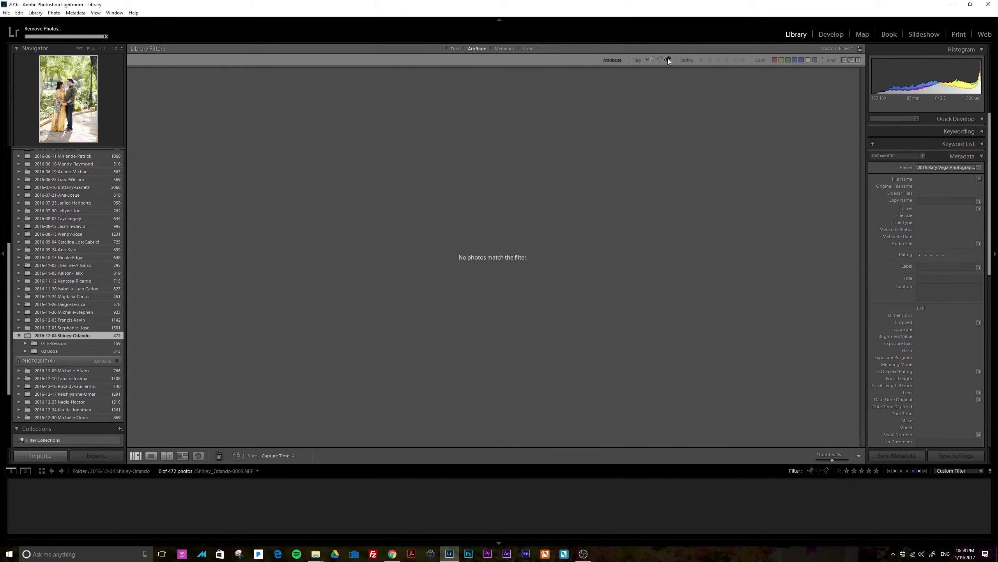
key(ctrl+l)
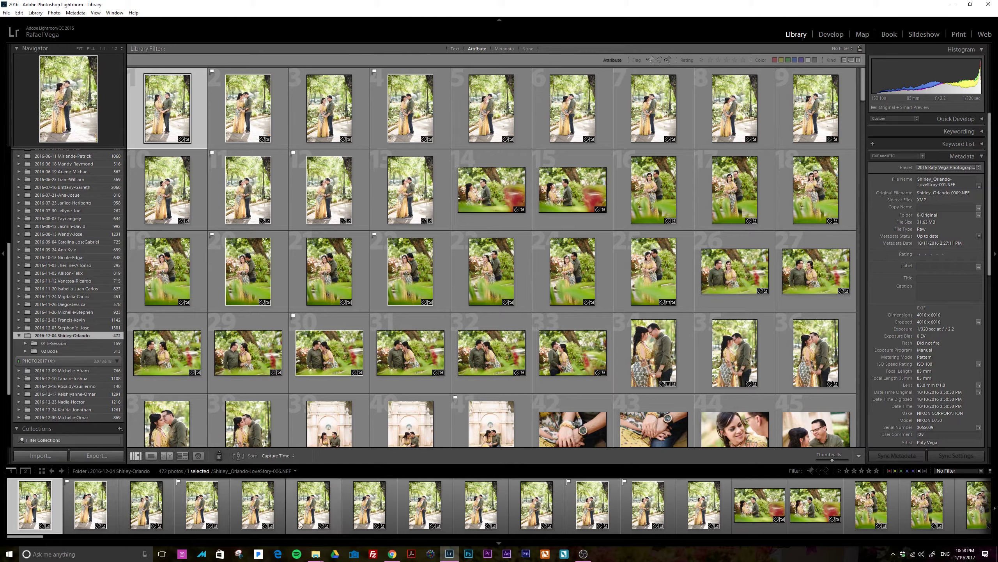
right_click(317, 554)
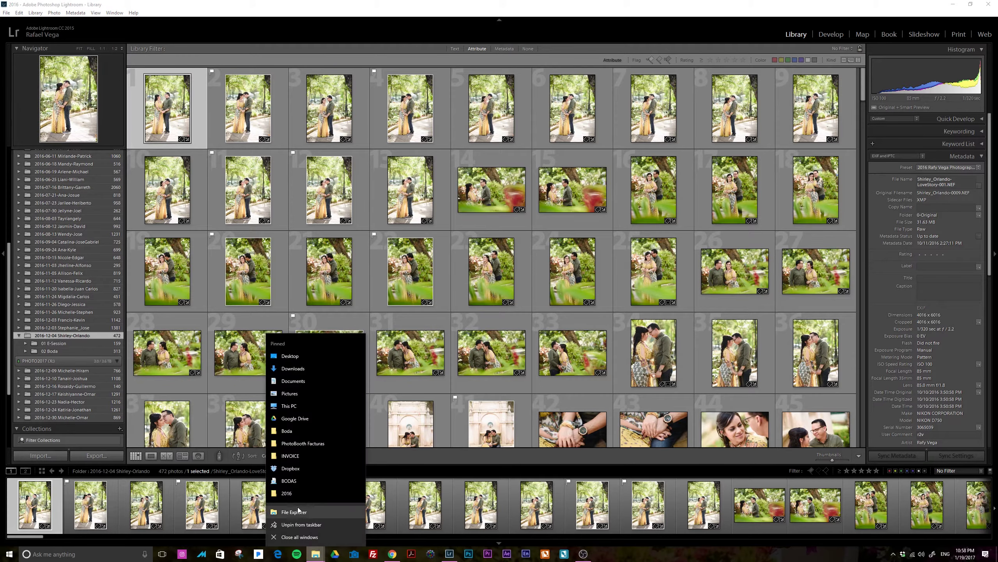
click(298, 406)
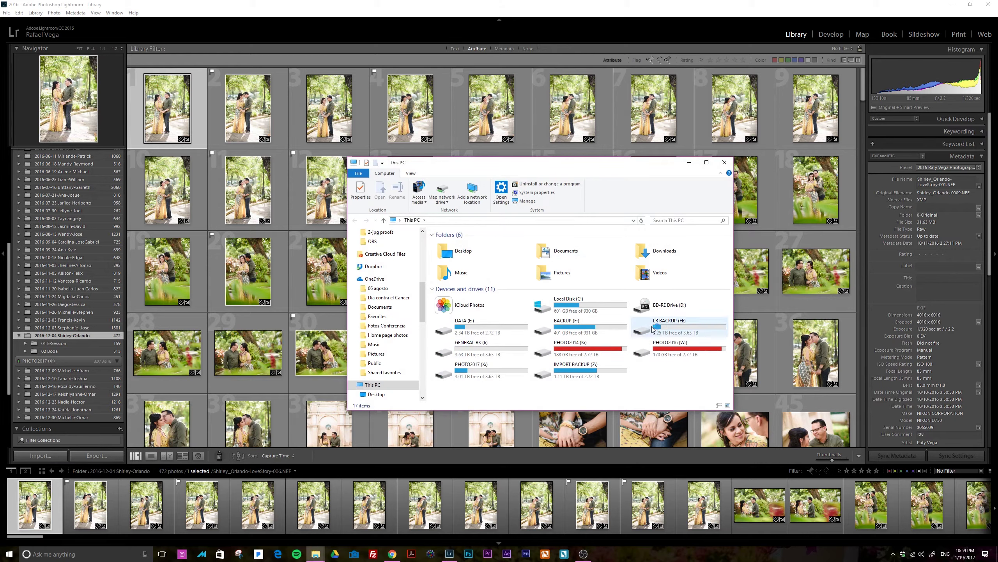
mouse_move(678, 326)
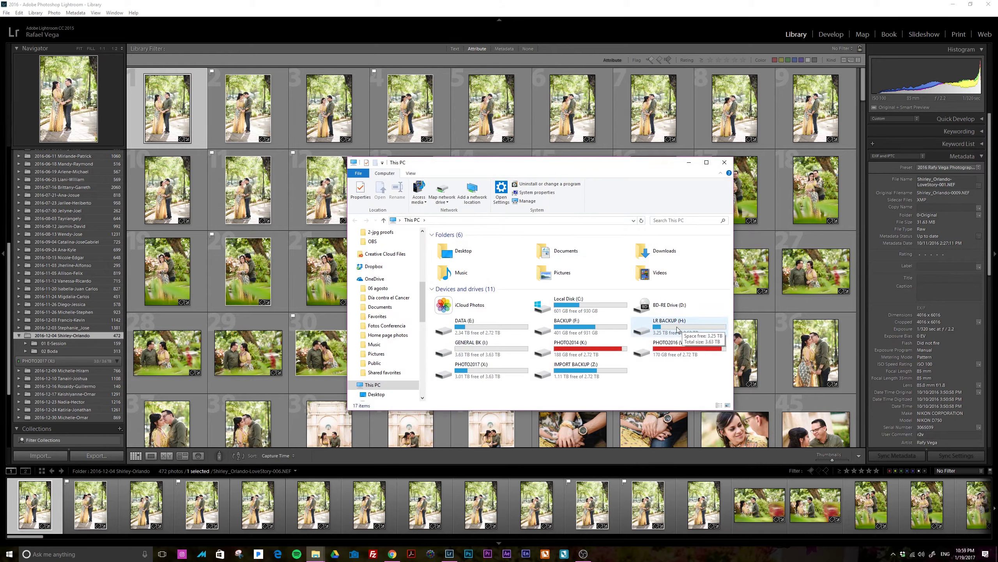
double_click(691, 330)
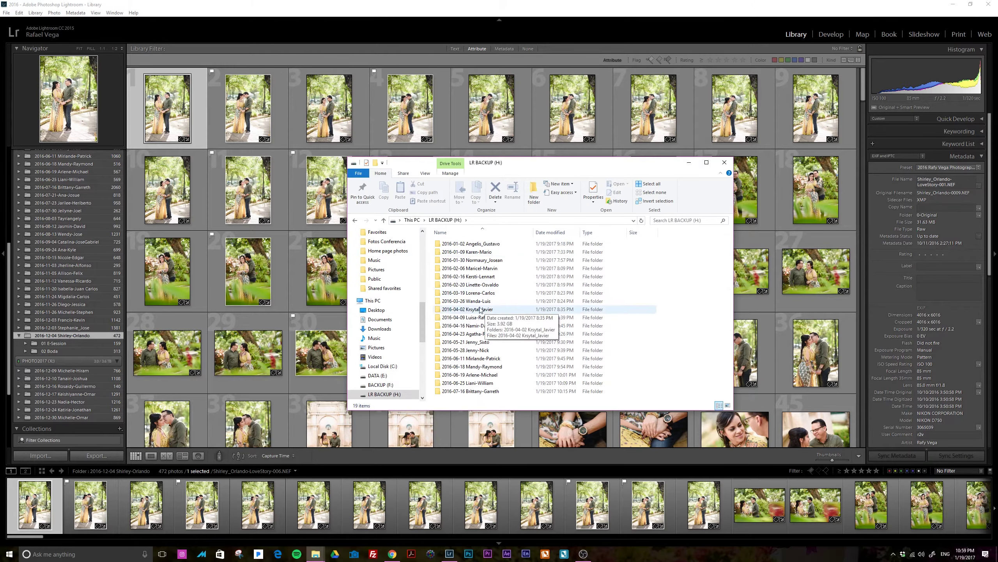
click(355, 222)
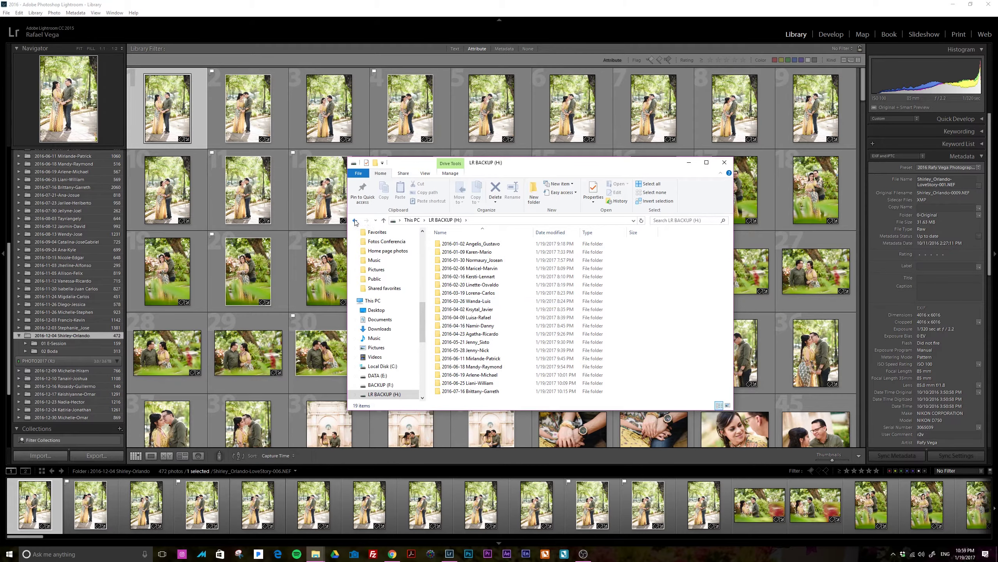
click(724, 162)
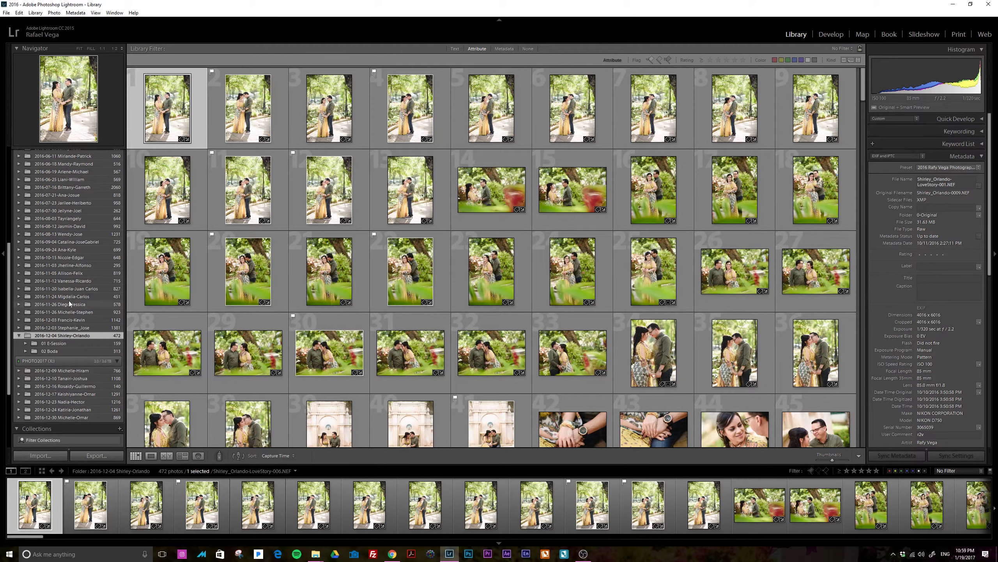
Step: Briefly expand and collapse 01 E-Session and 02 Boda, then bring up the 2016-12-04 folder's context menu
click(25, 343)
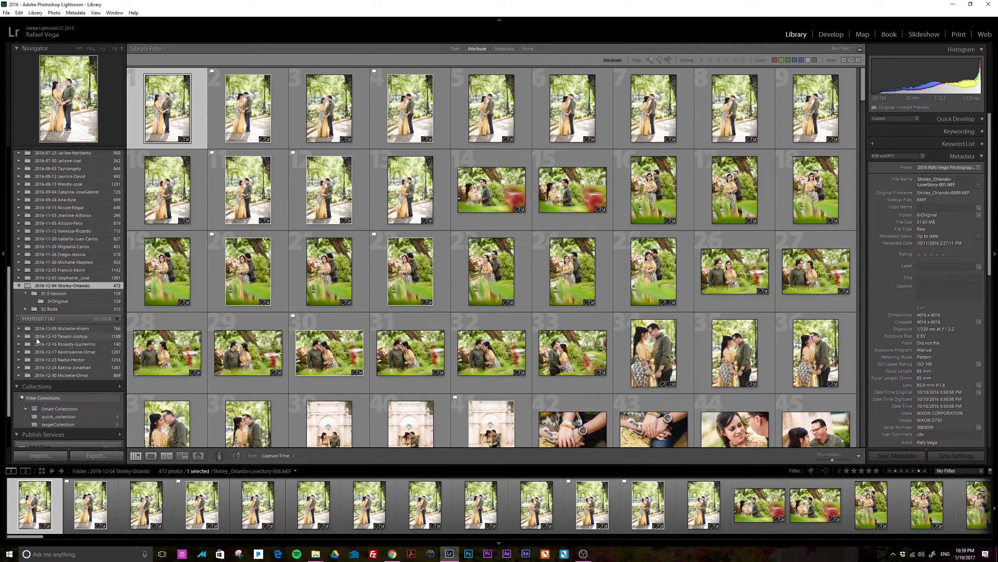
click(26, 309)
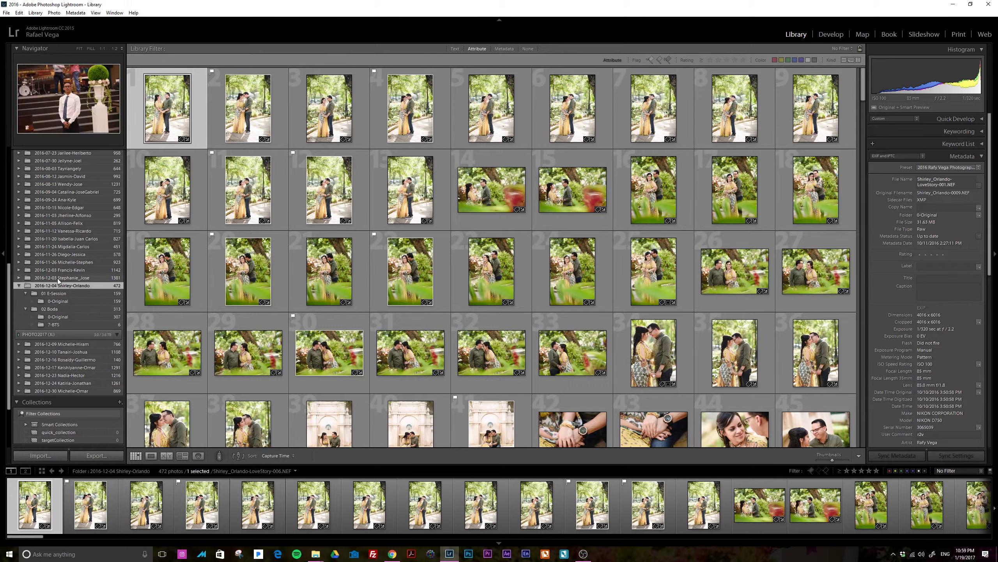
click(26, 292)
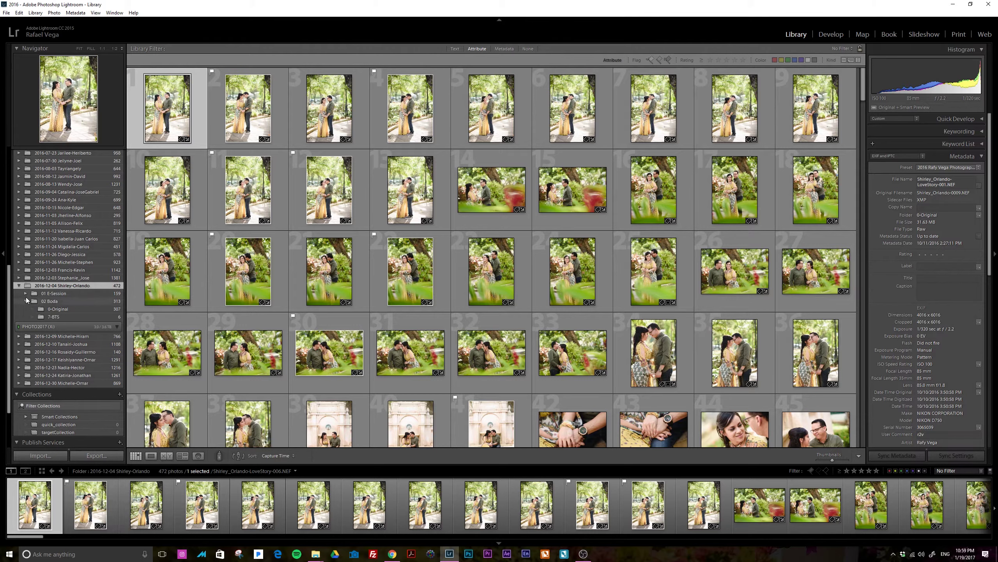
click(26, 300)
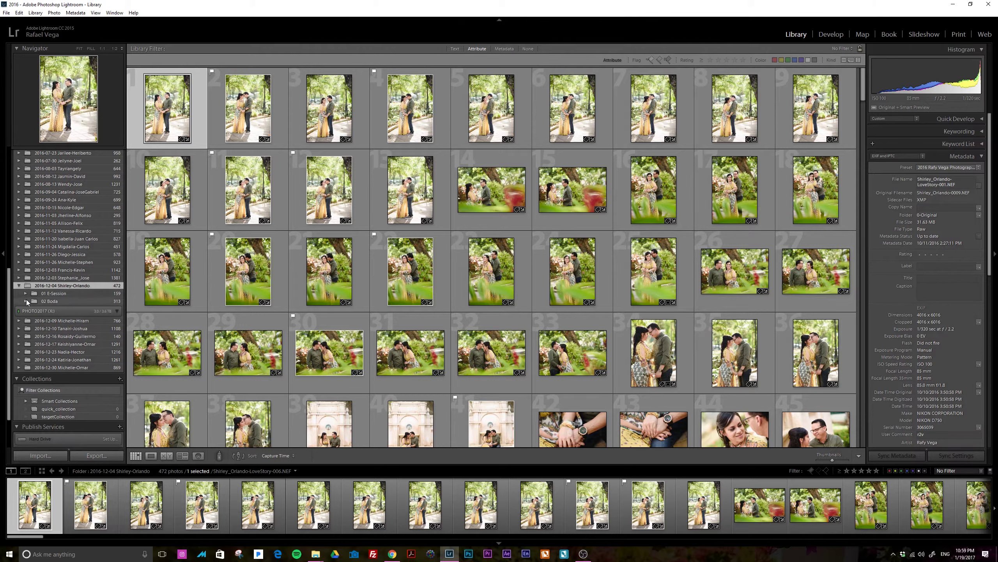
right_click(80, 288)
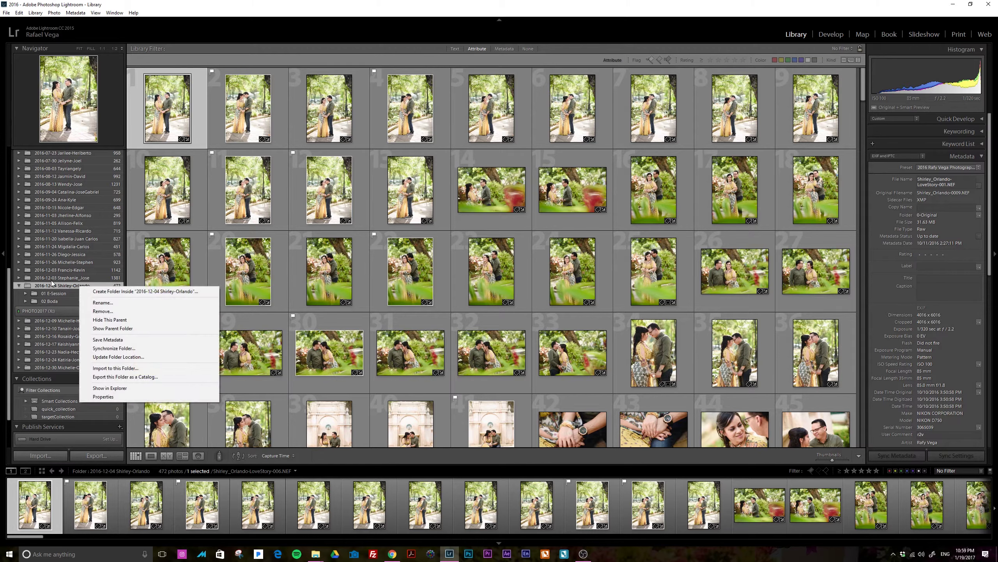
right_click(68, 288)
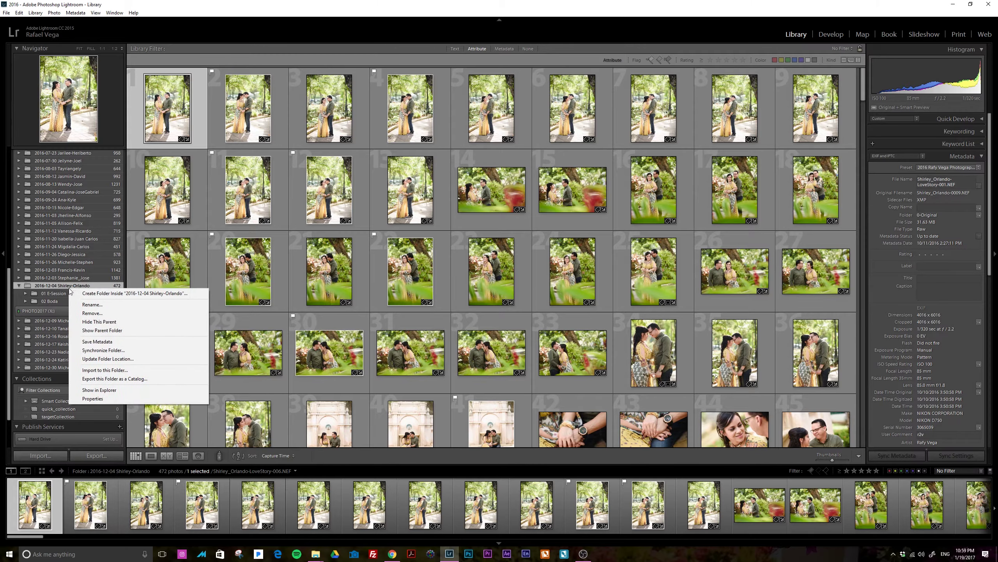
right_click(63, 284)
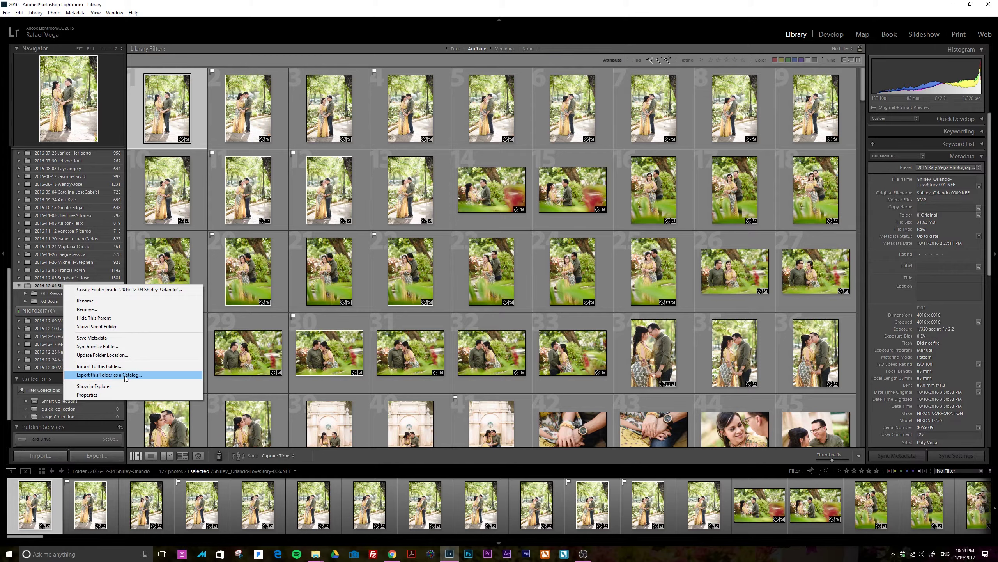
click(125, 376)
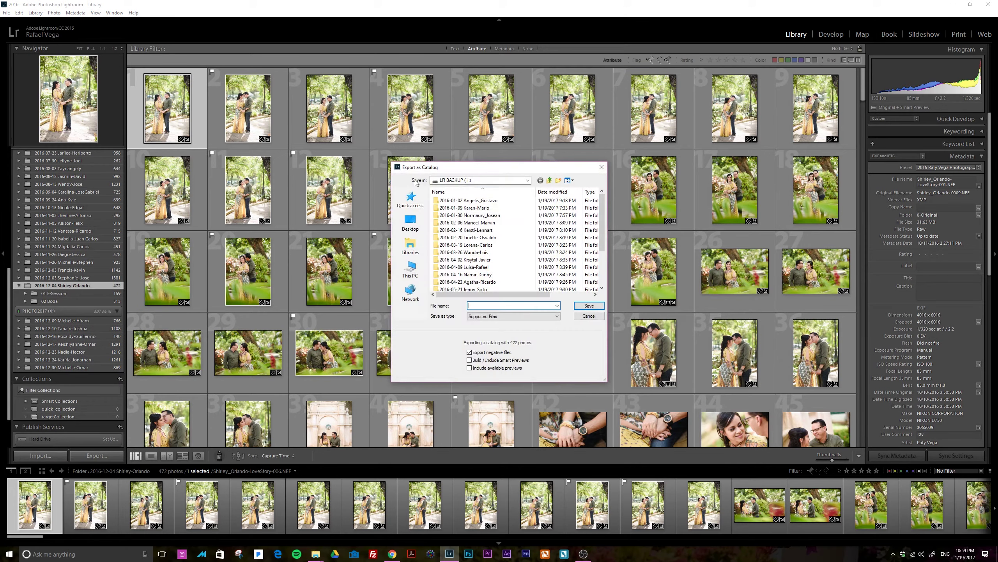
click(513, 180)
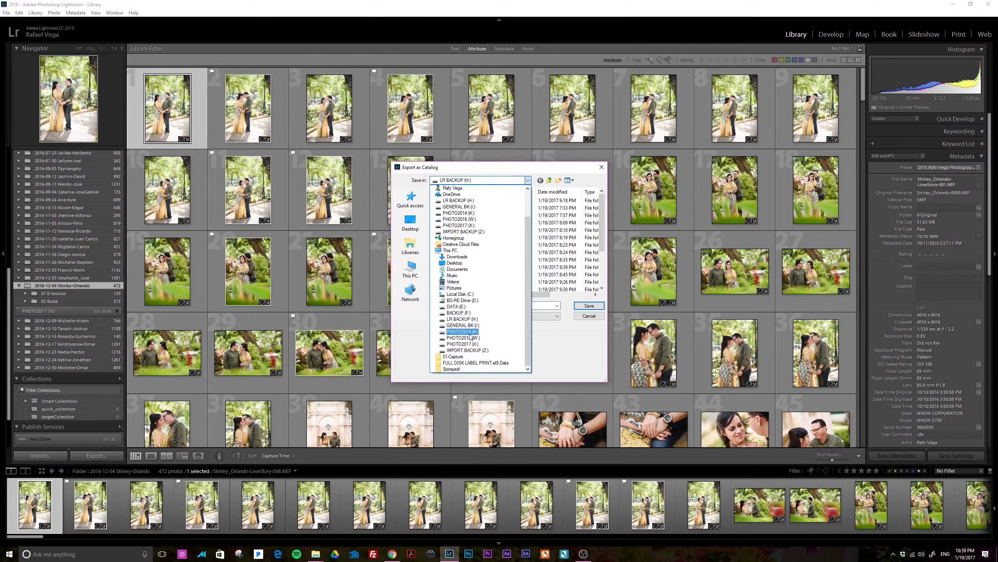
click(468, 321)
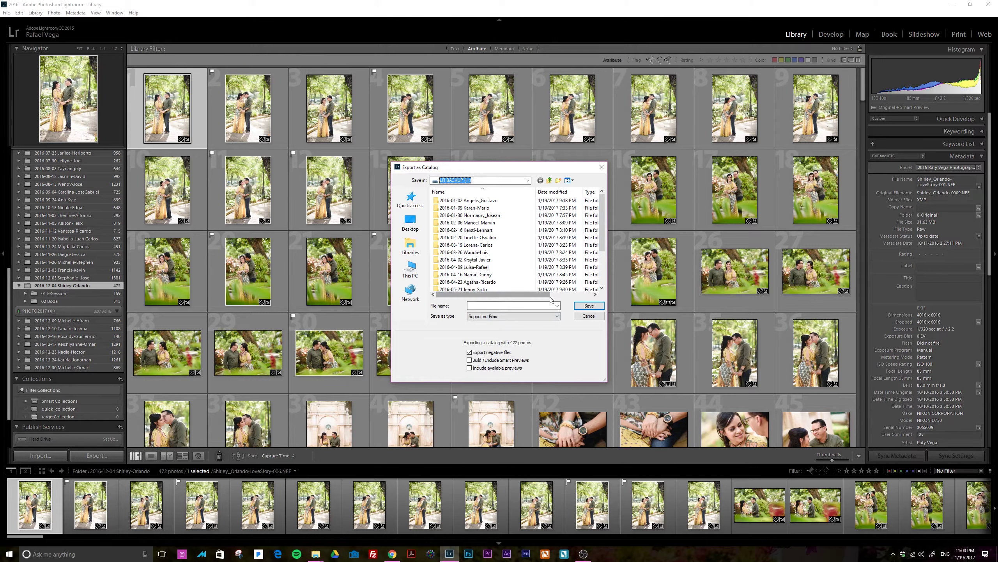
click(589, 316)
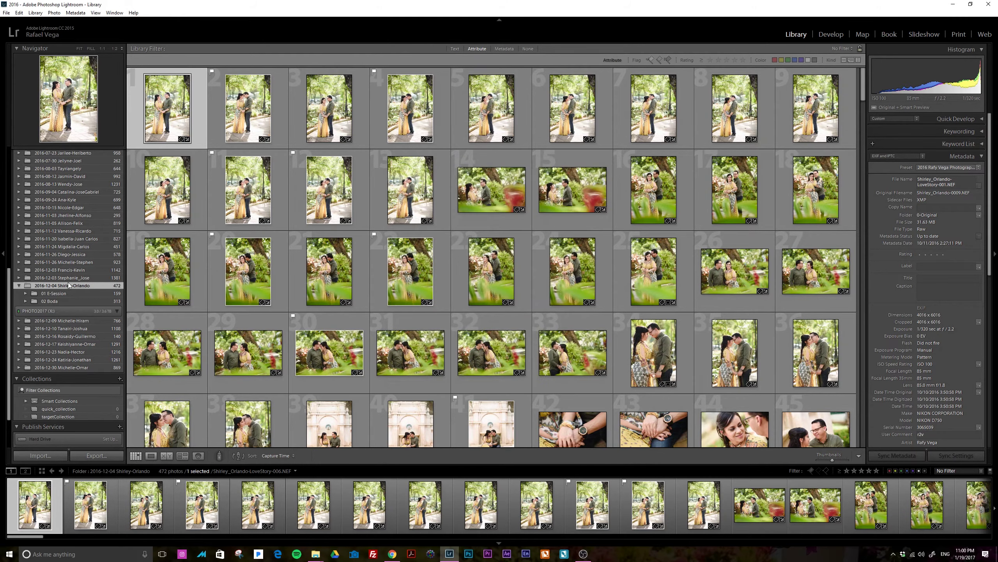
right_click(85, 287)
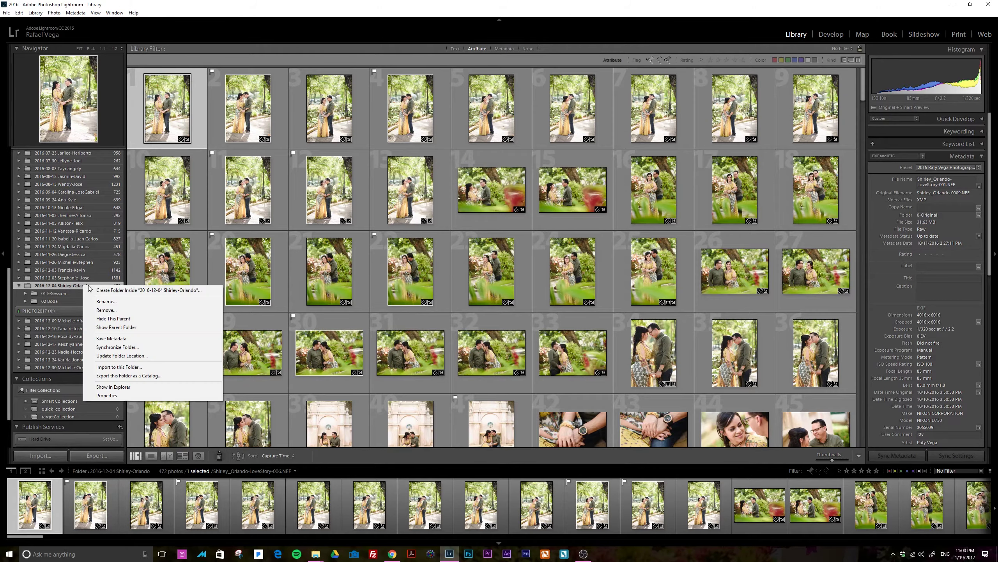
click(121, 301)
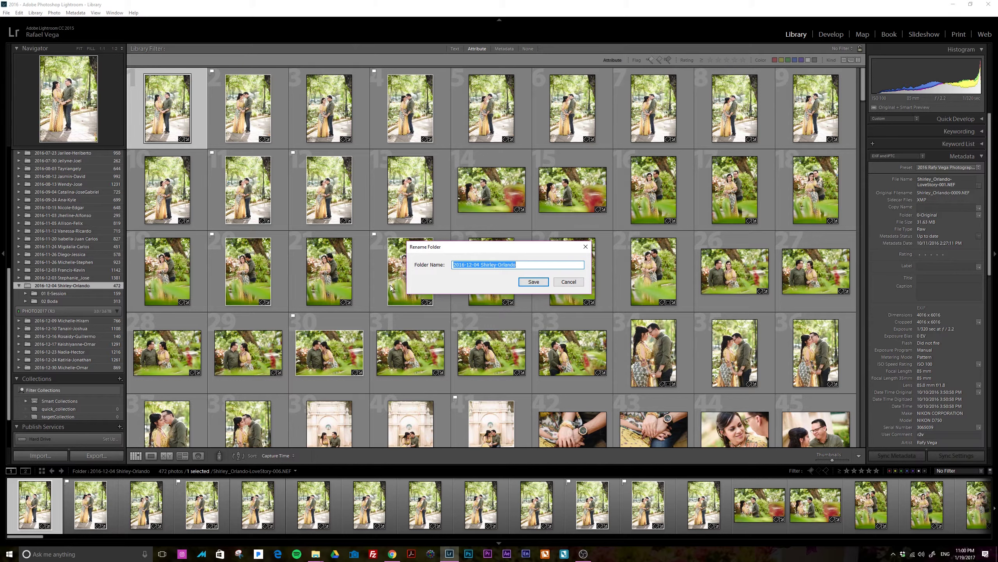
click(566, 281)
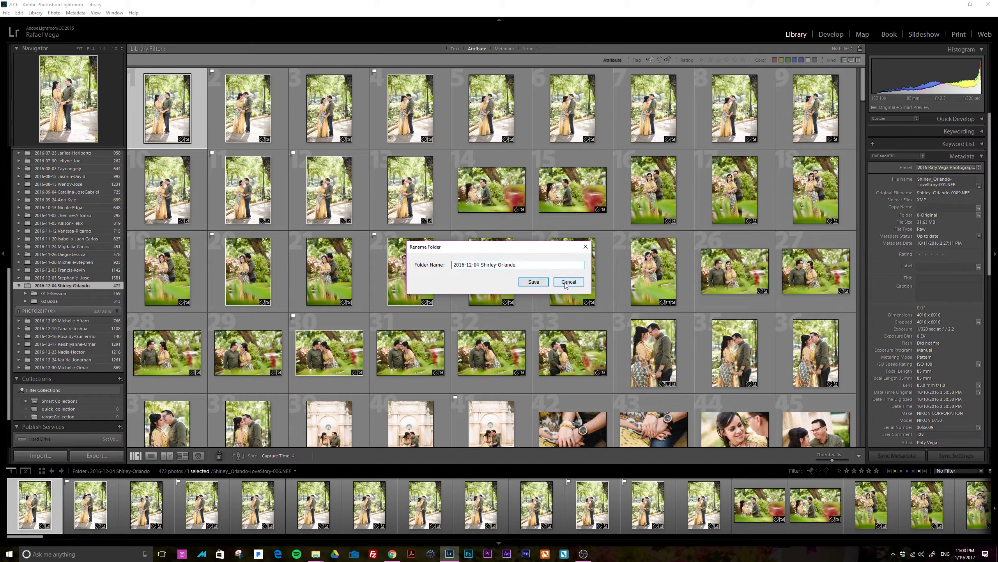
Step: Export the 2016-12-04 folder as a catalog to LR BACKUP (H:) under the default file name
right_click(97, 287)
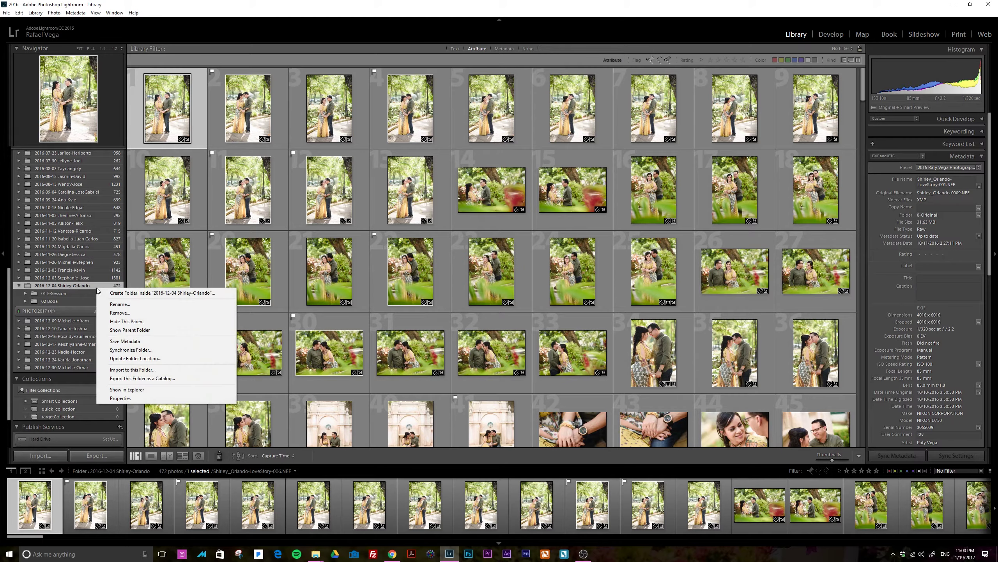
right_click(91, 286)
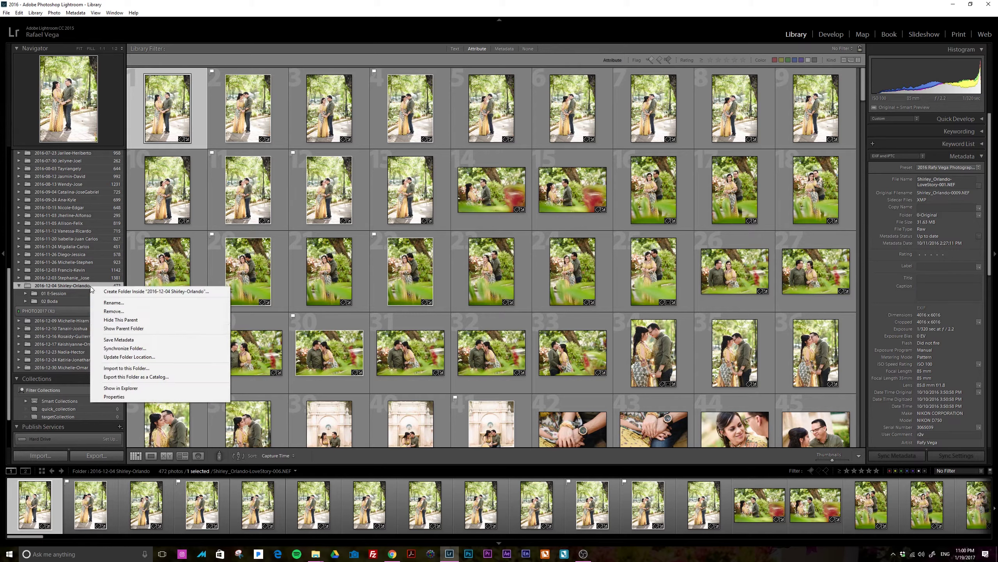
click(141, 377)
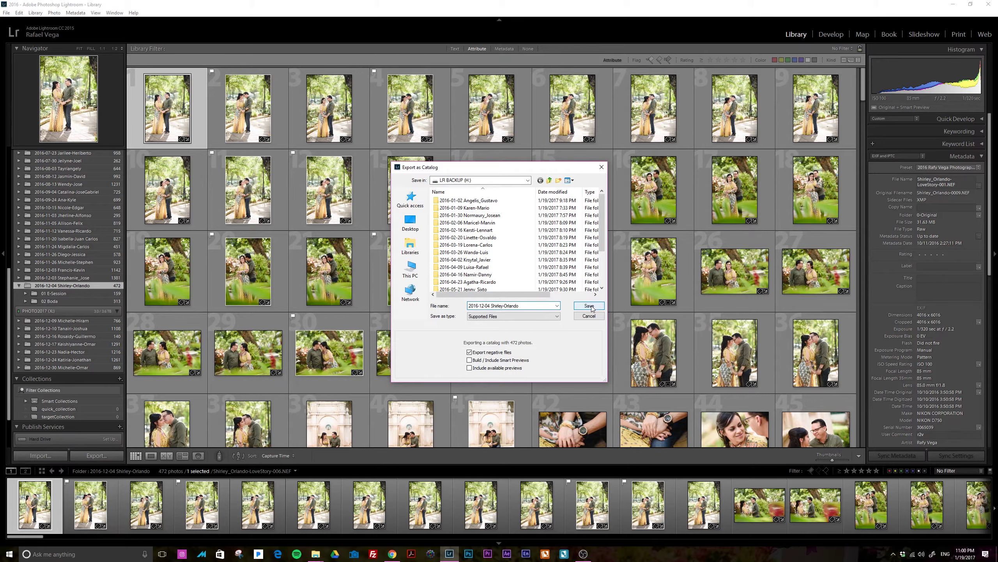
key(Return)
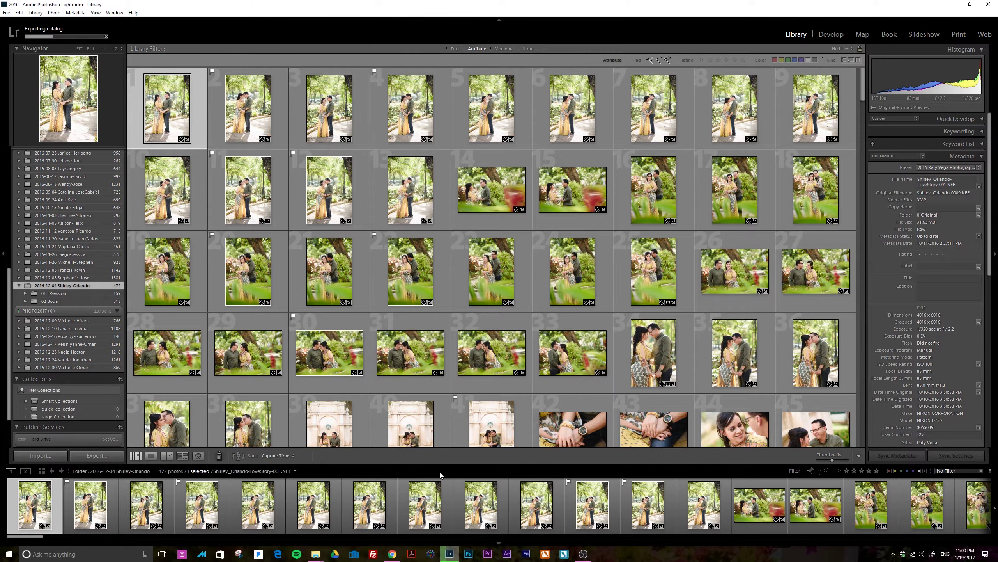
mouse_move(449, 554)
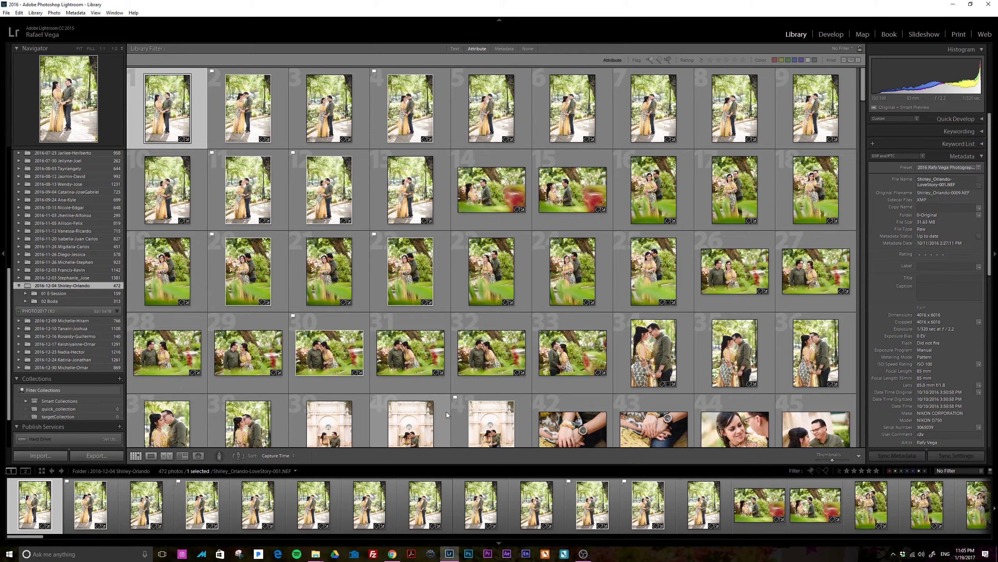
Step: Open H:\2016-12-04 Shirley-Orlando\01 E-Session on the right and the original E-Session 0-Original on the left
click(449, 554)
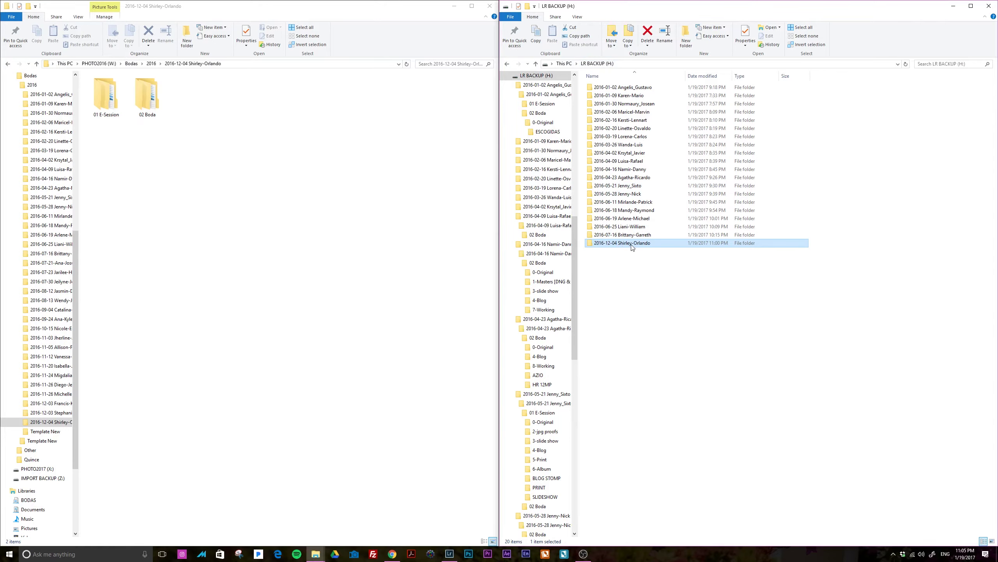
mouse_move(622, 243)
double_click(633, 243)
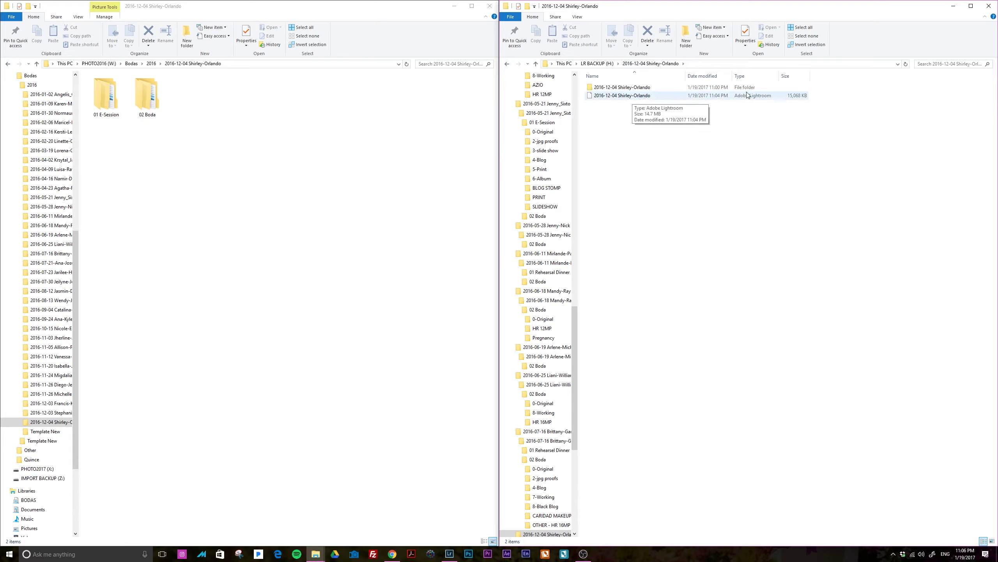
double_click(636, 90)
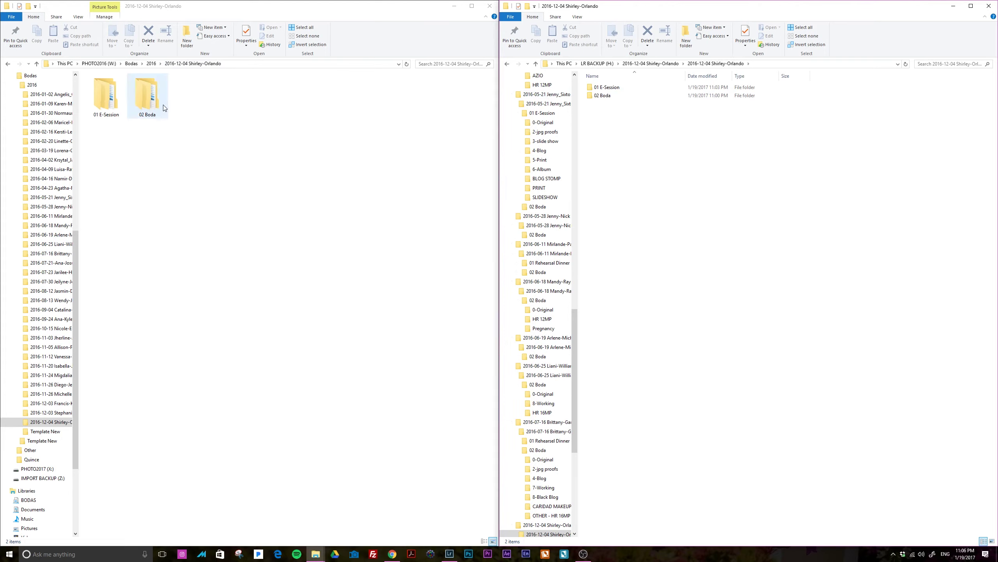
double_click(615, 91)
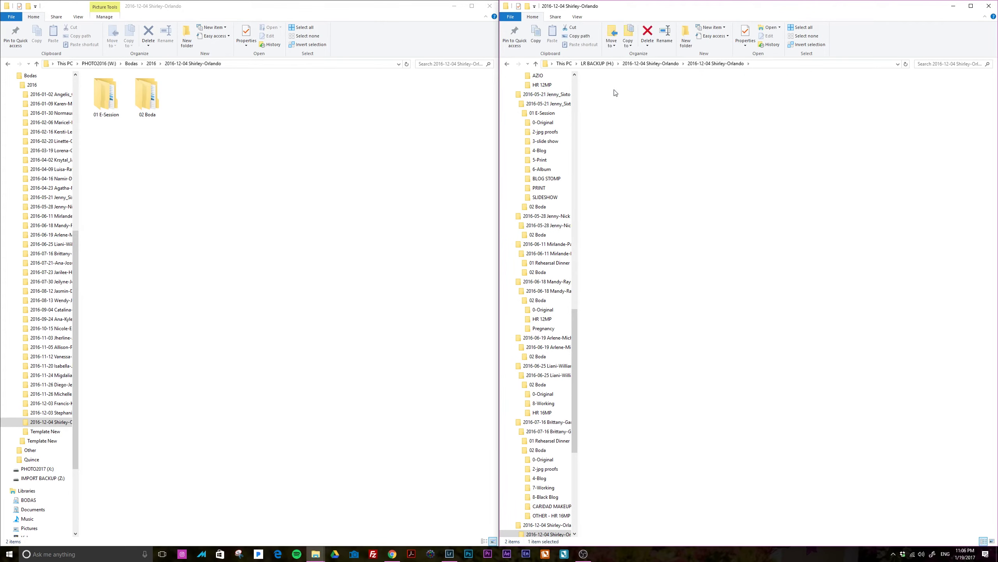
double_click(106, 96)
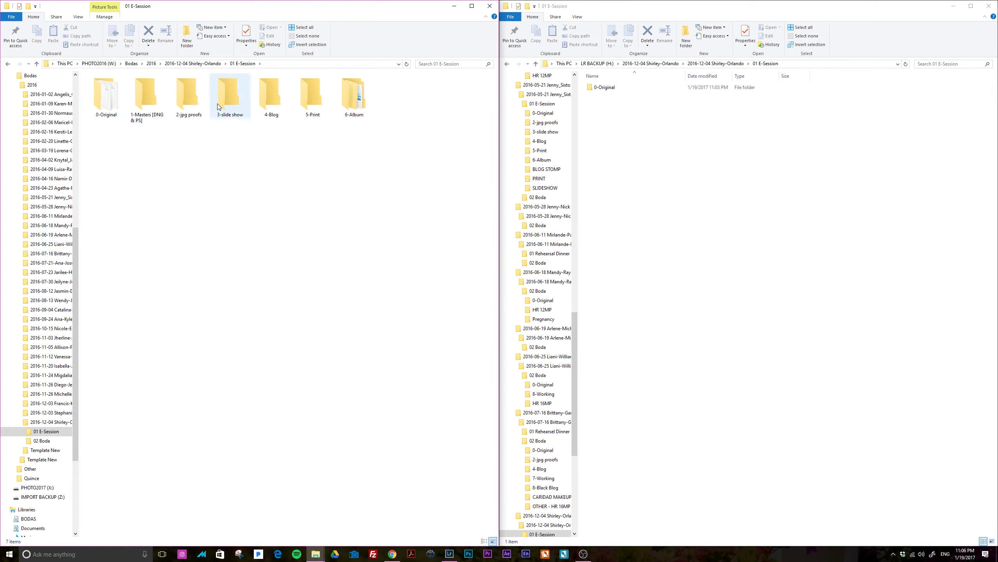
double_click(103, 103)
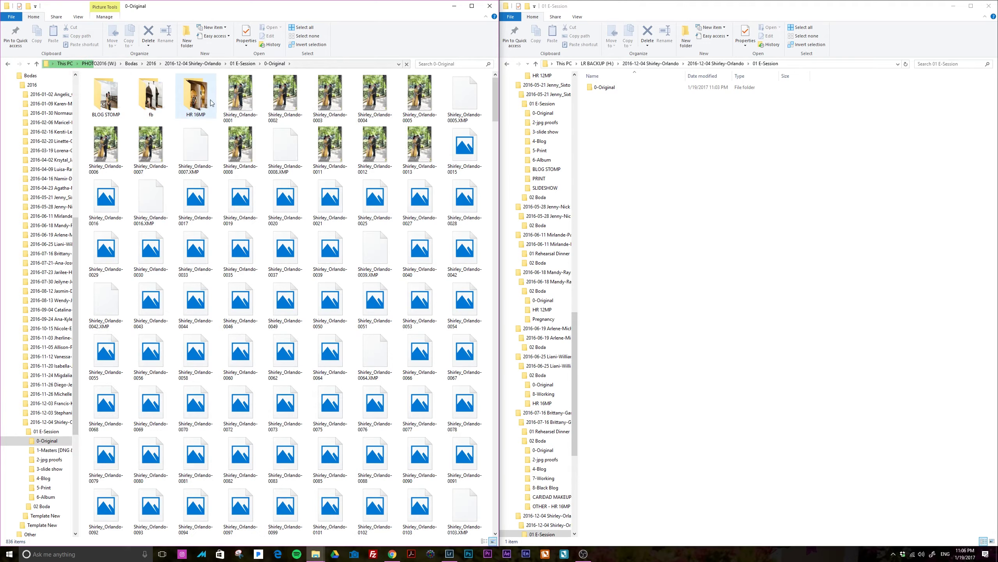
Step: Drag HR 16MP and BLOG STOMP from the original e-session window into the backup 01 E-Session window
click(197, 96)
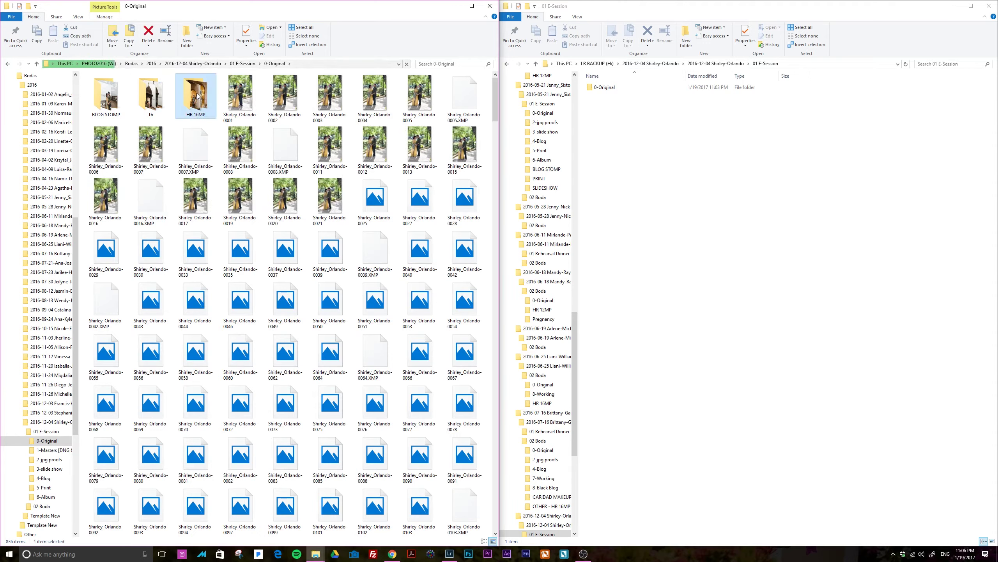
drag(197, 96, 676, 176)
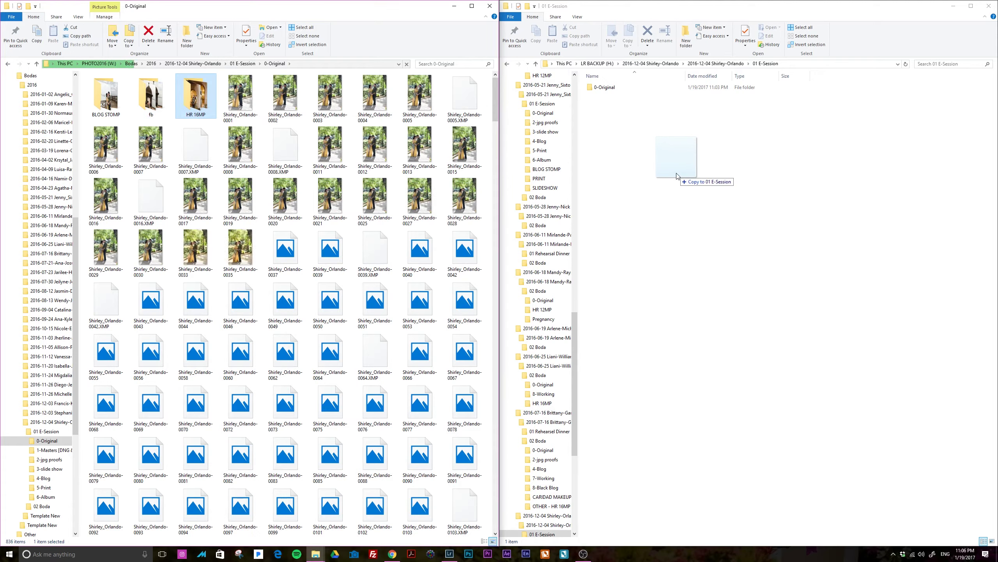
drag(677, 176, 651, 187)
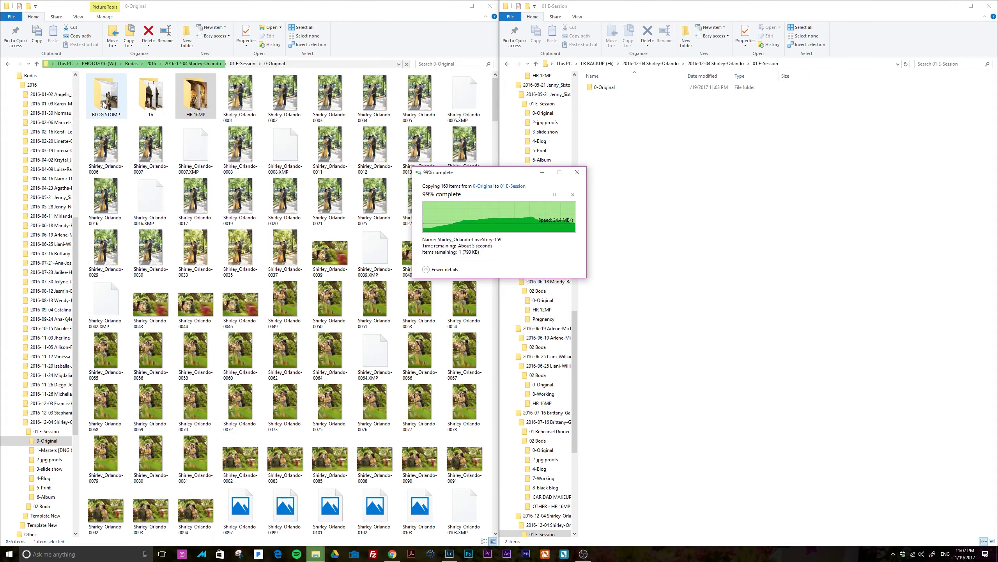
drag(104, 104, 655, 199)
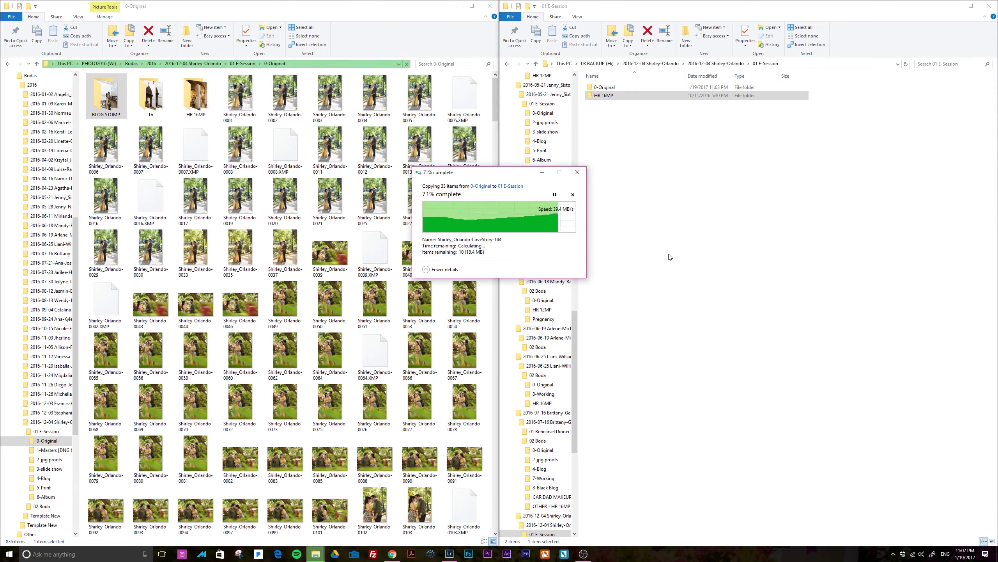
click(212, 65)
Step: Open 02 Boda in both the original and backup windows, peeking inside the 3-slide show folder
double_click(155, 104)
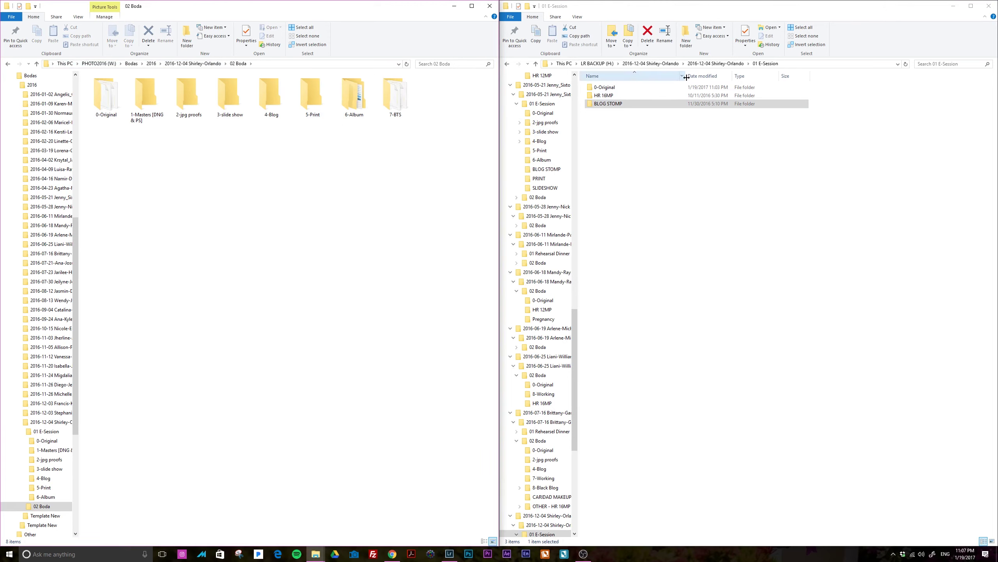
click(694, 65)
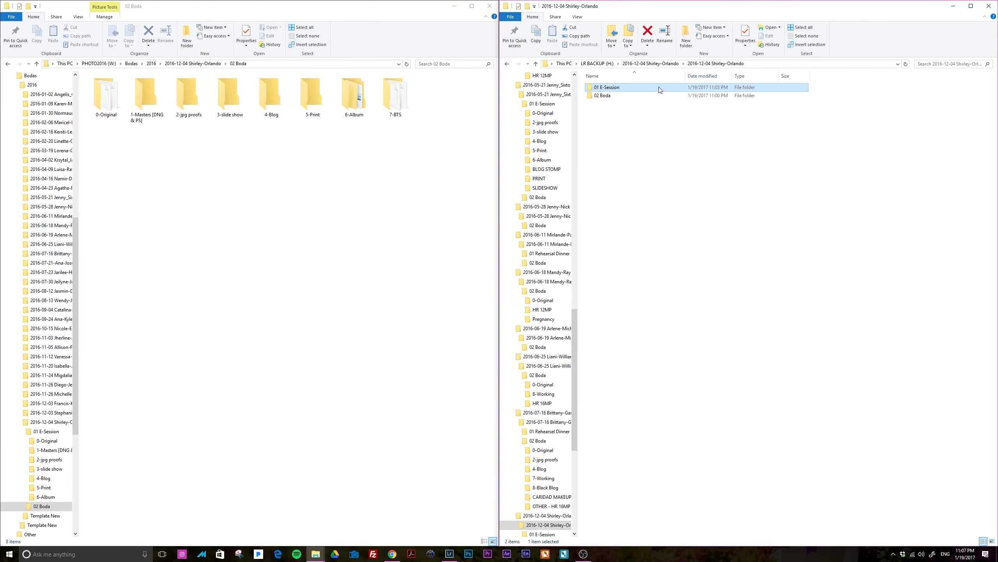
double_click(626, 99)
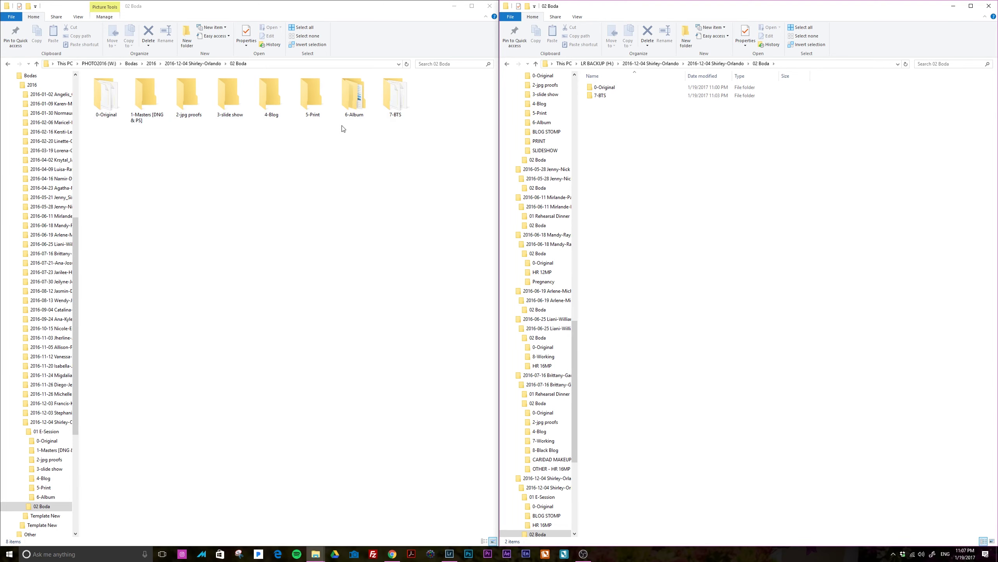
double_click(228, 105)
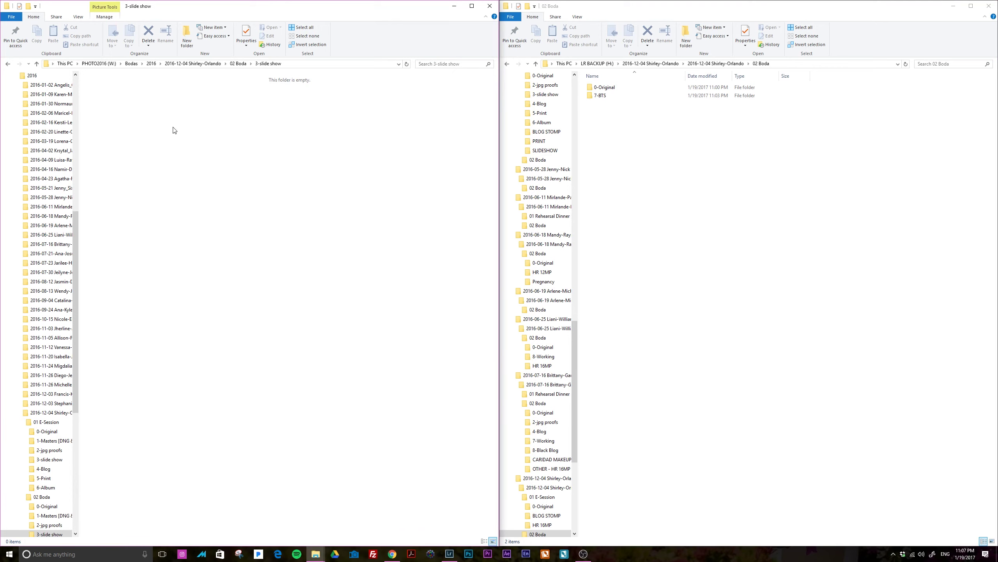
click(7, 64)
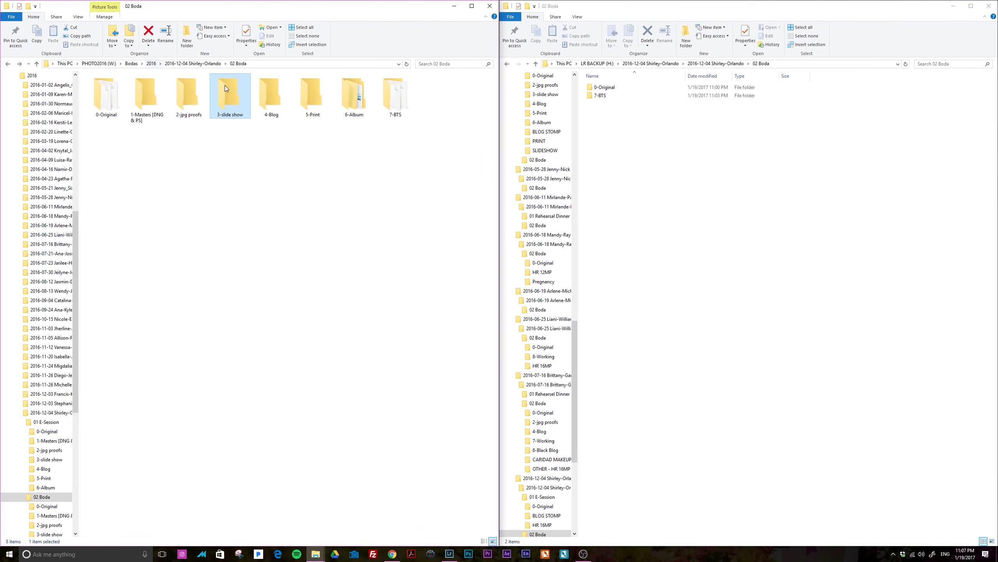
Step: Copy HR 12MP from the wedding's 0-Original into the backup 02 Boda folder
double_click(100, 109)
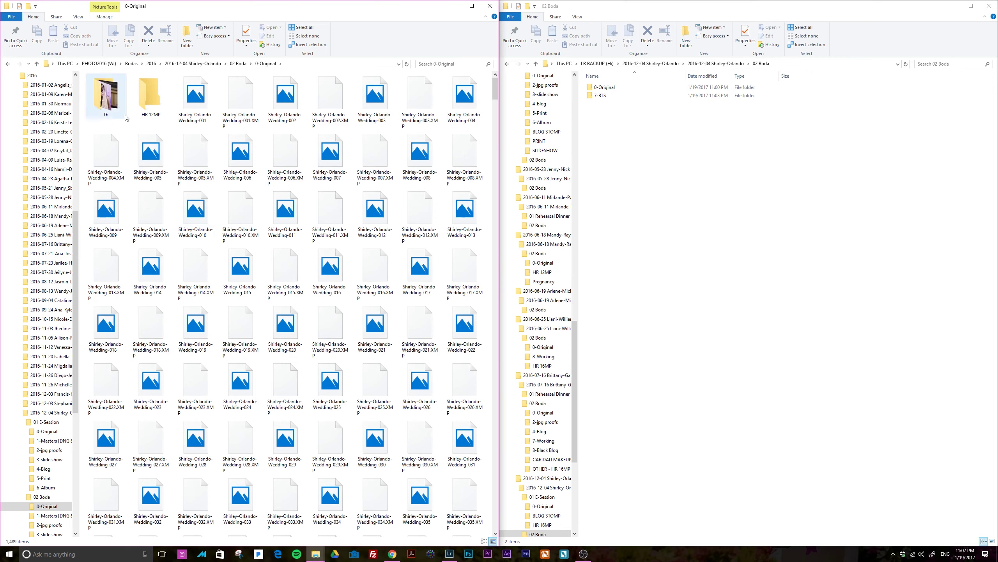
mouse_move(151, 98)
mouse_down()
mouse_move(530, 195)
mouse_move(699, 193)
mouse_up()
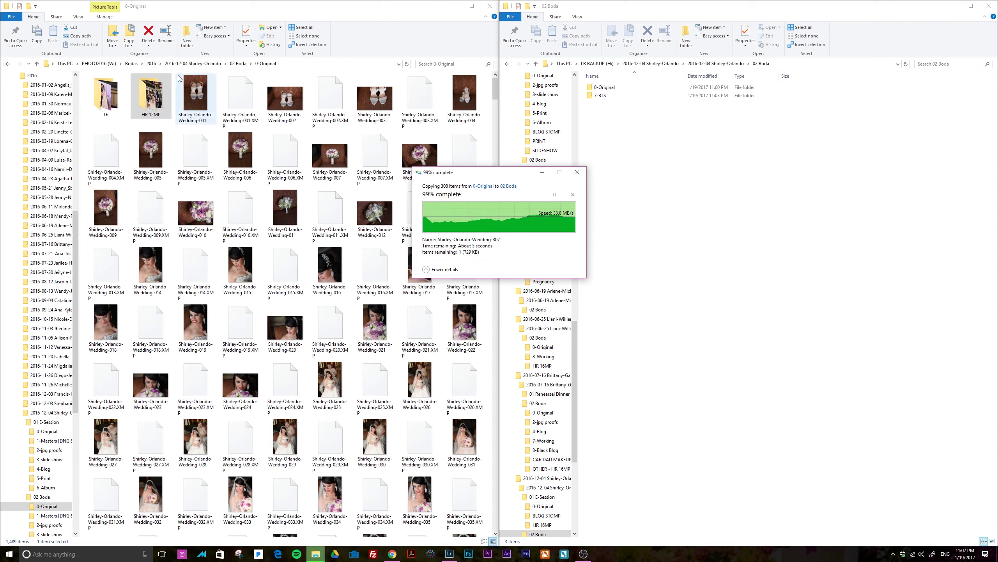
click(200, 64)
Step: Return the backup window to 2016-12-04 Shirley-Orlando, showing its photo folder and catalog, then go back to Lightroom
click(278, 181)
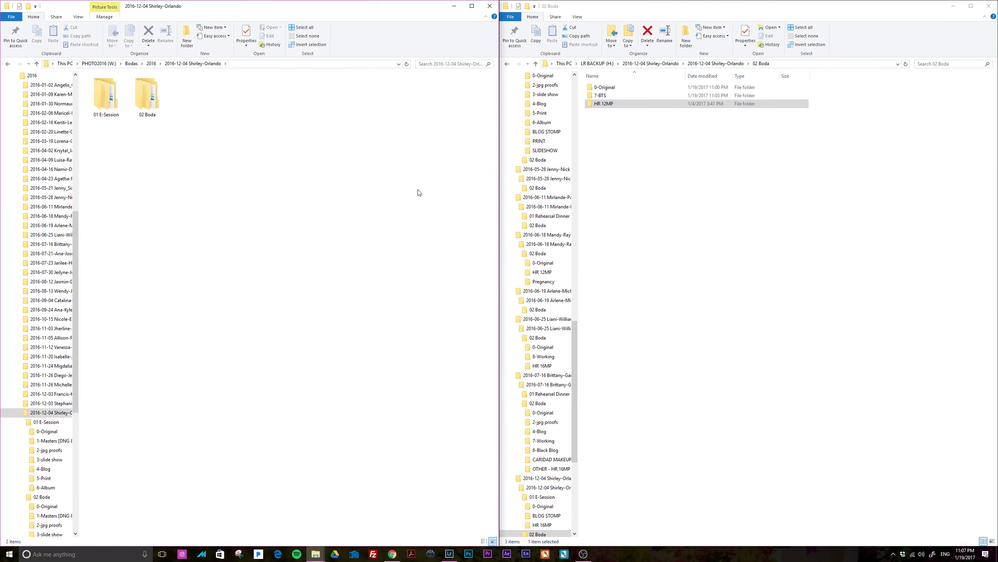
click(617, 207)
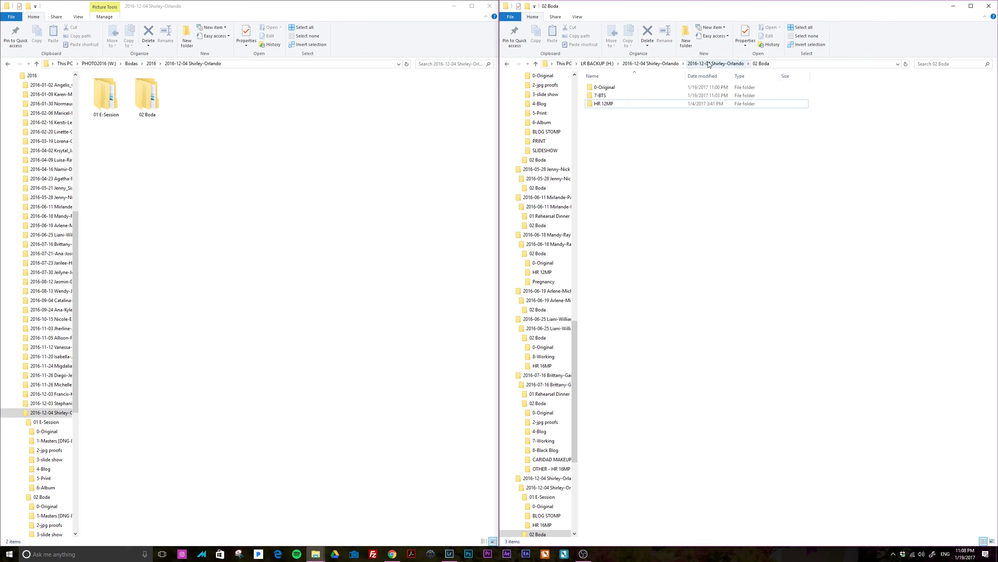
click(649, 63)
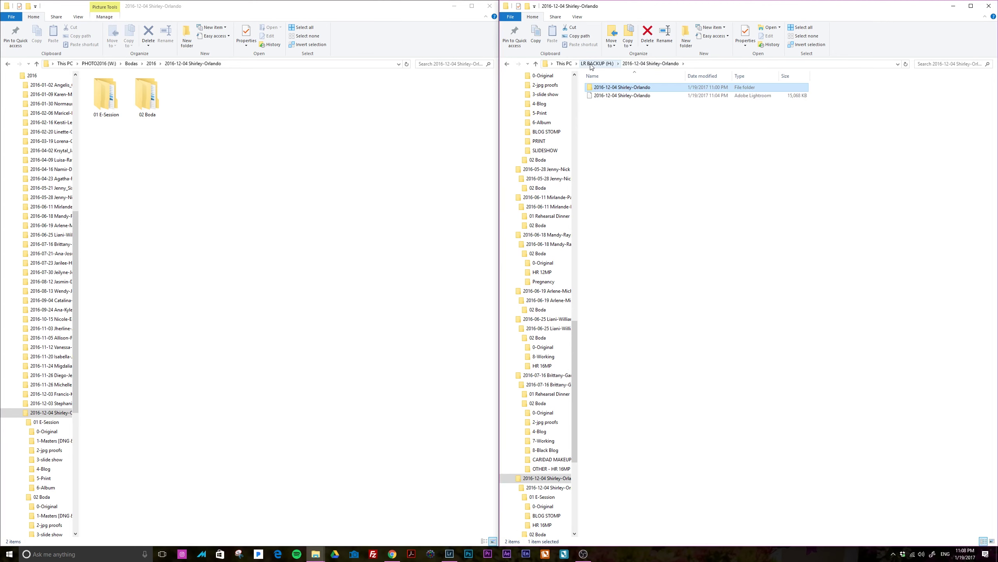
click(687, 173)
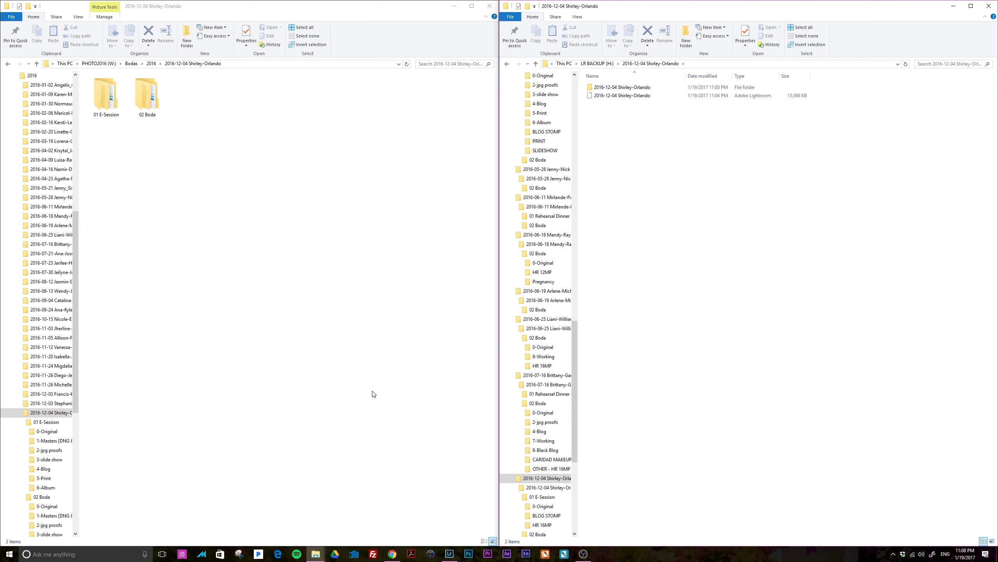
click(450, 555)
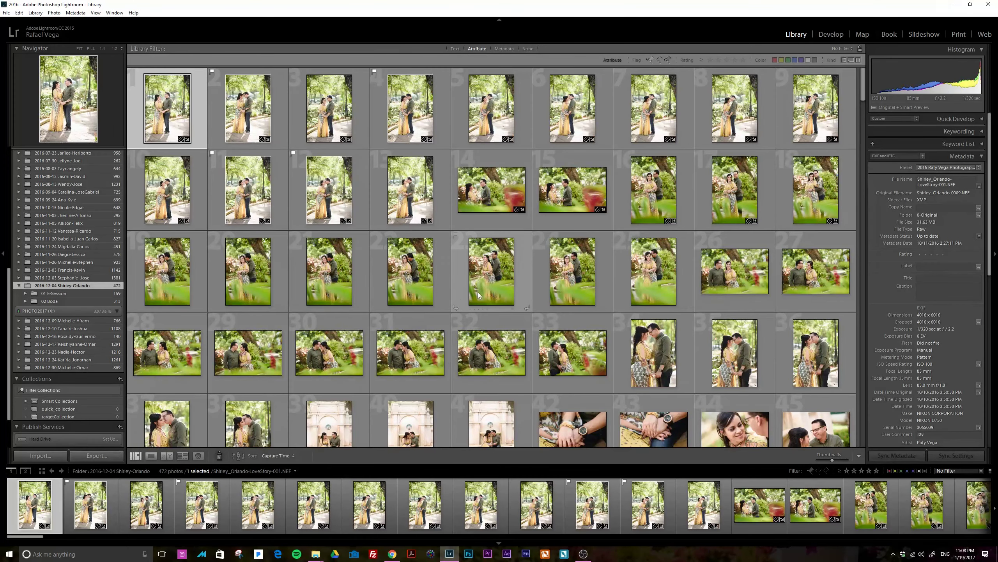